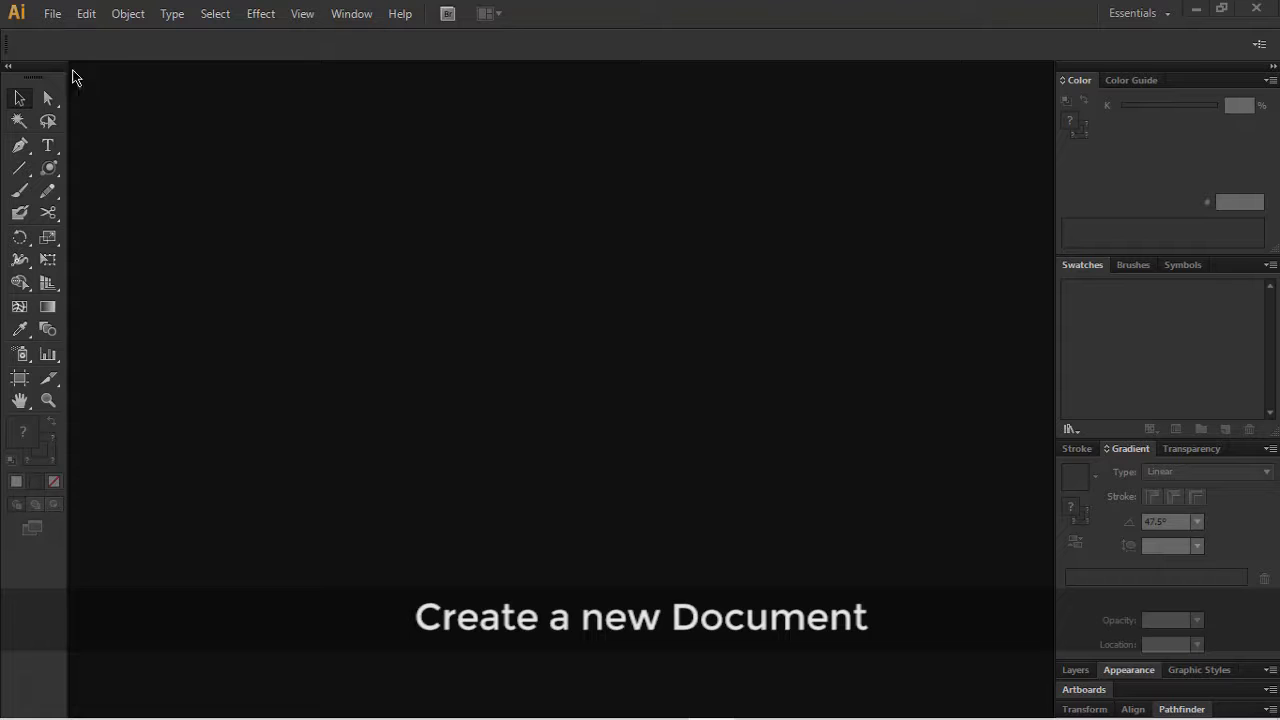
Step: Create a new 1000 × 1000 px RGB document named New Logo and fit the artboard in the window
{"action": "left_click", "coordinate": [52, 13]}
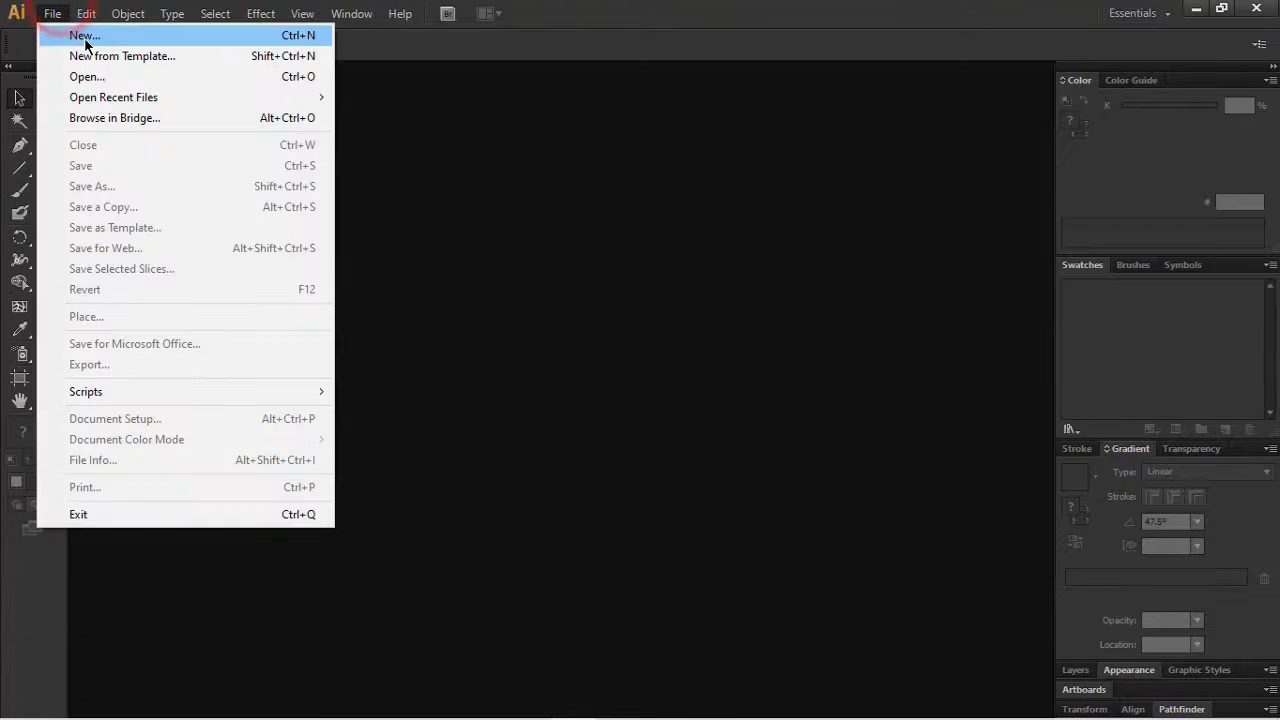
{"action": "left_click", "coordinate": [85, 38]}
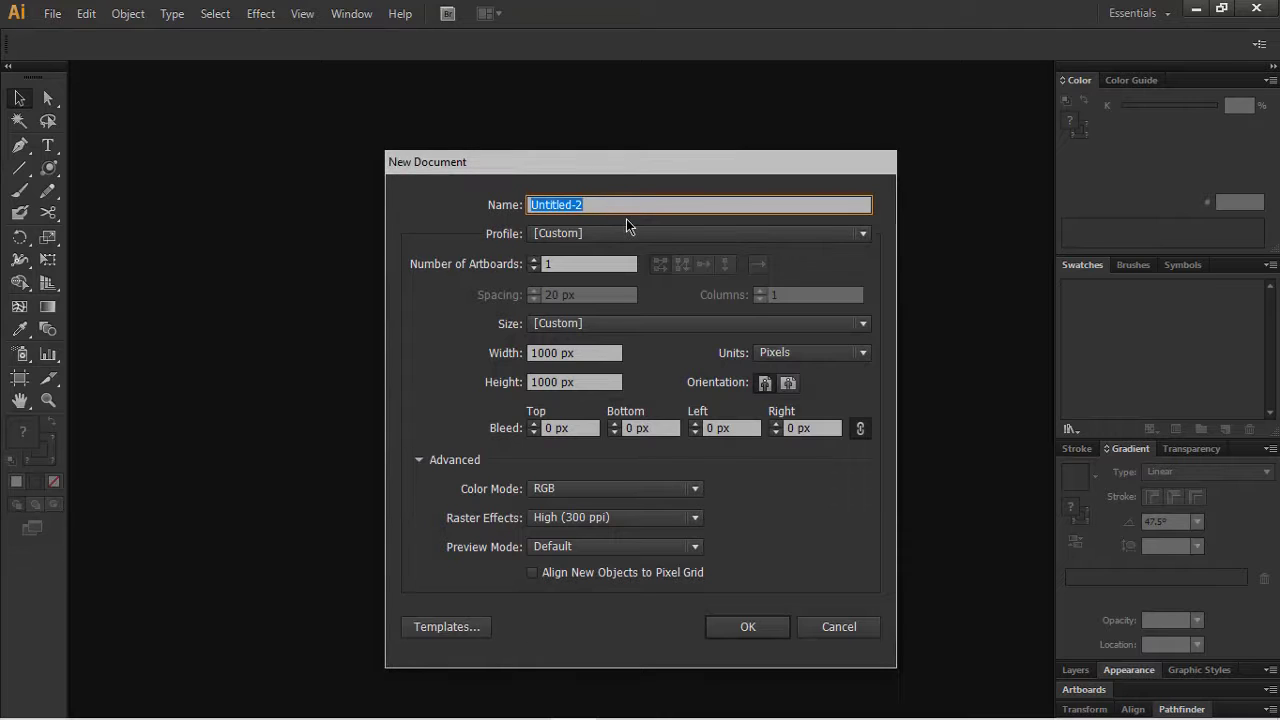
{"action": "type", "text": "New"}
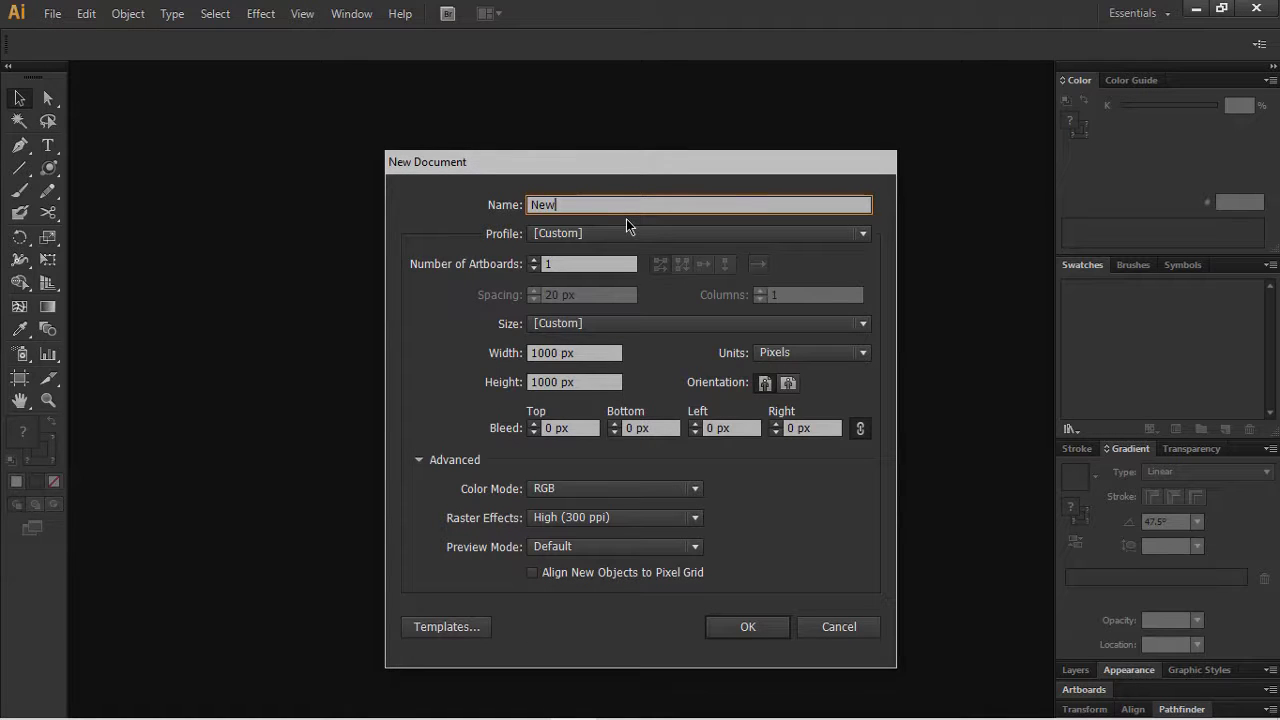
{"action": "type", "text": " Logo"}
{"action": "left_click", "coordinate": [746, 627]}
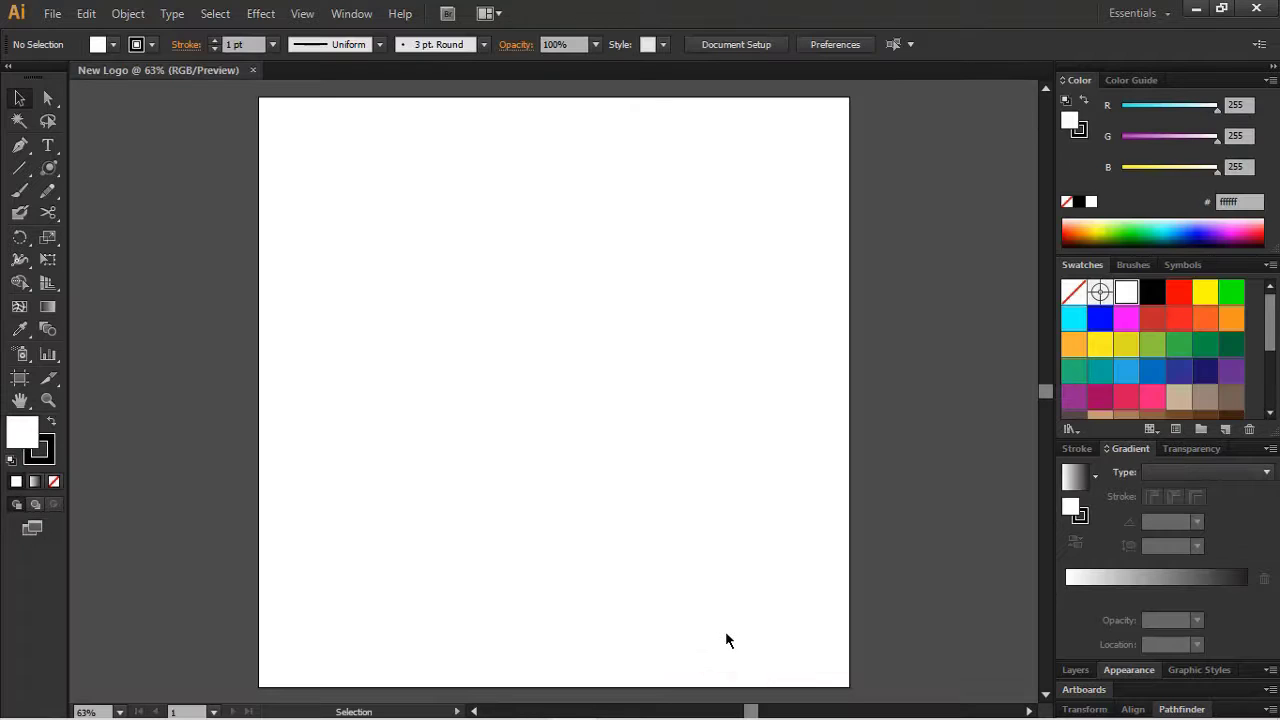
{"action": "key", "text": "ctrl+0"}
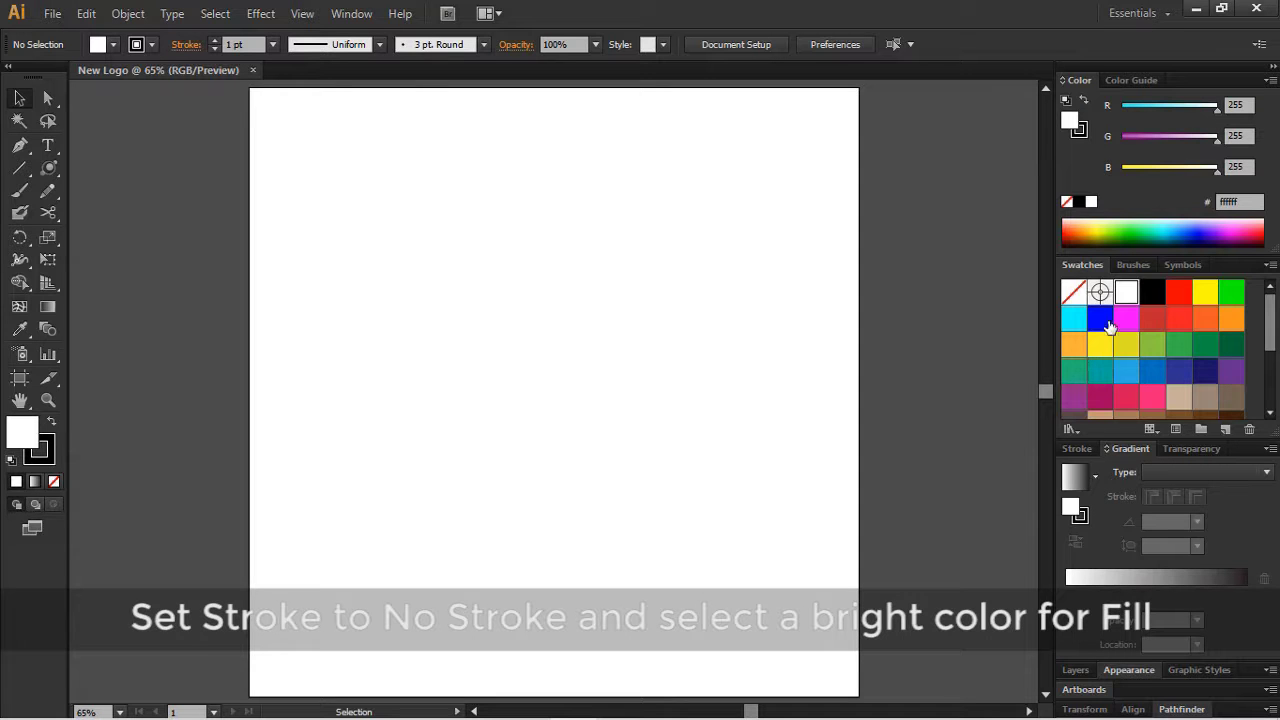
Step: Set the default fill to light blue (29abe2) and the stroke to none
{"action": "left_click", "coordinate": [1129, 373]}
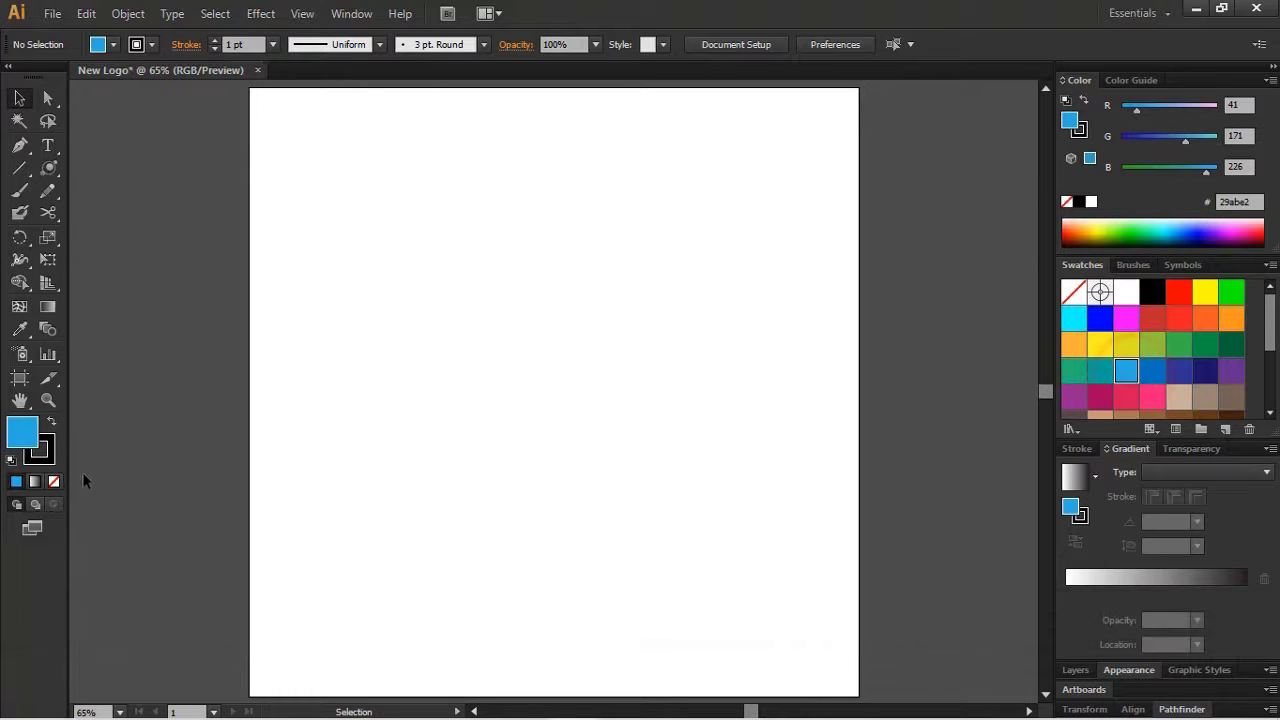
{"action": "left_click", "coordinate": [41, 447]}
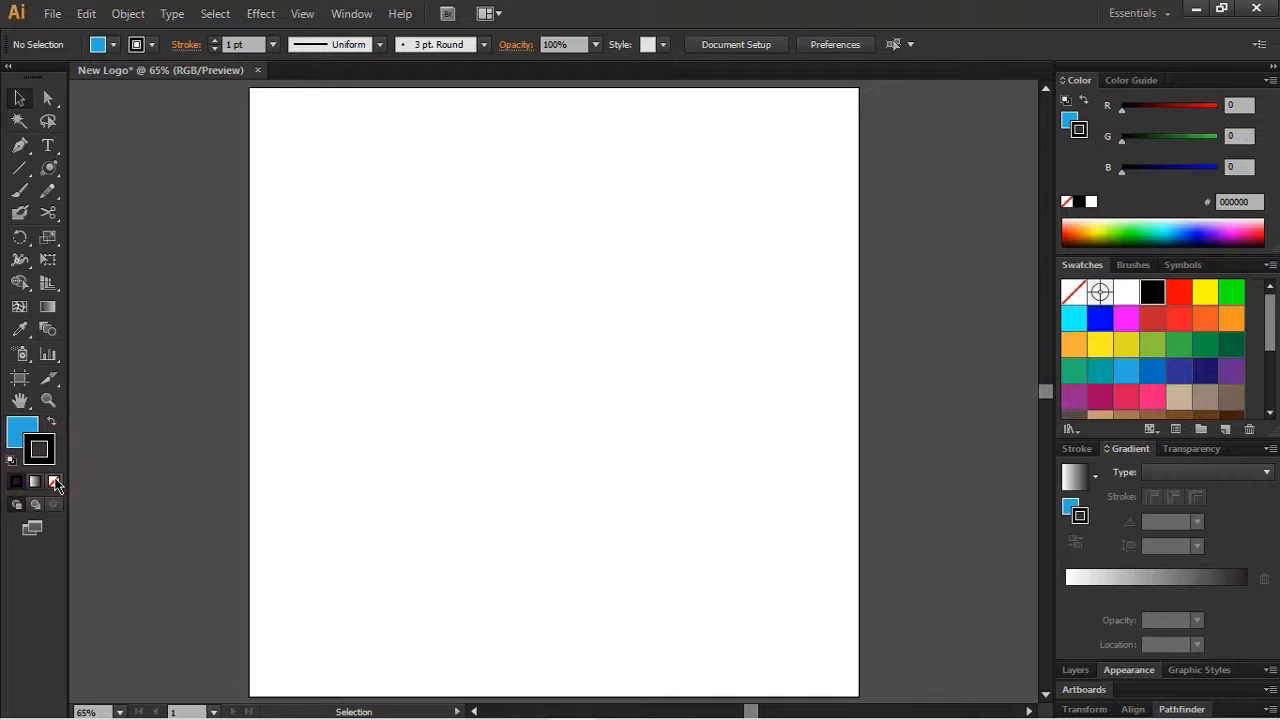
{"action": "left_click", "coordinate": [54, 481]}
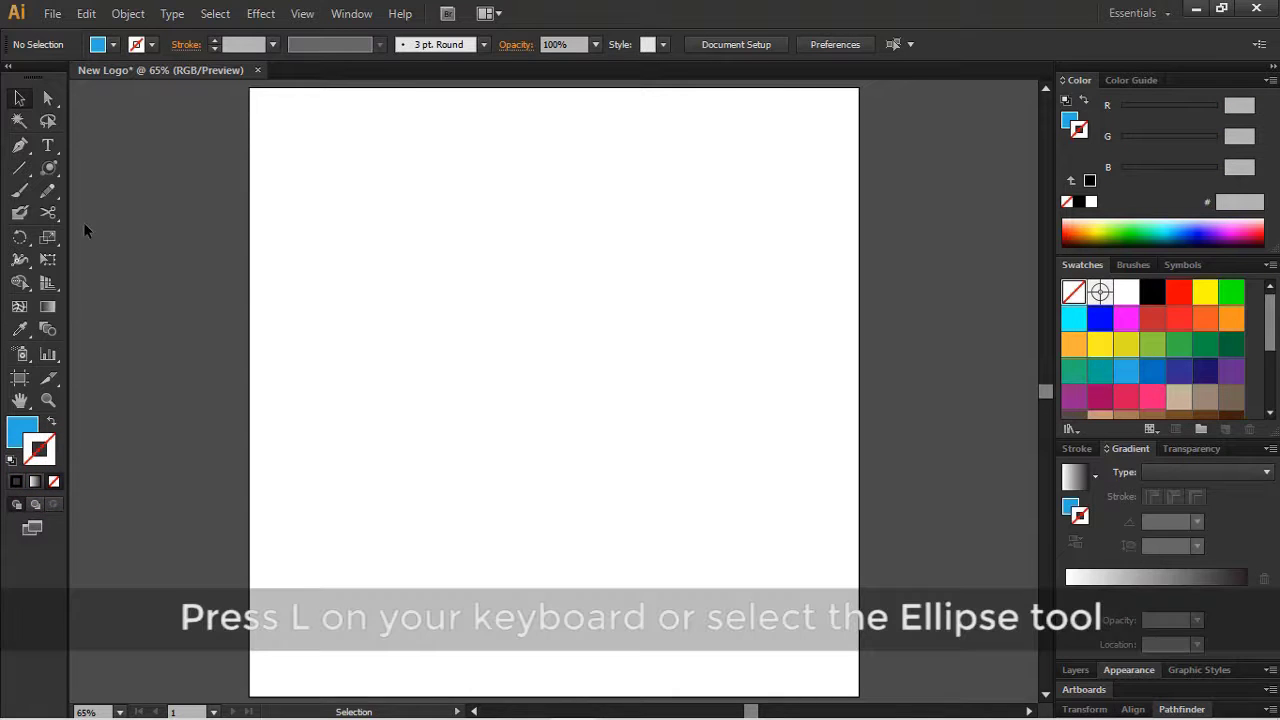
Step: Draw a light blue circle with the Ellipse tool and copy it twice horizontally to form a row of three touching circles
{"action": "left_click_drag", "start_coordinate": [55, 175], "coordinate": [92, 210]}
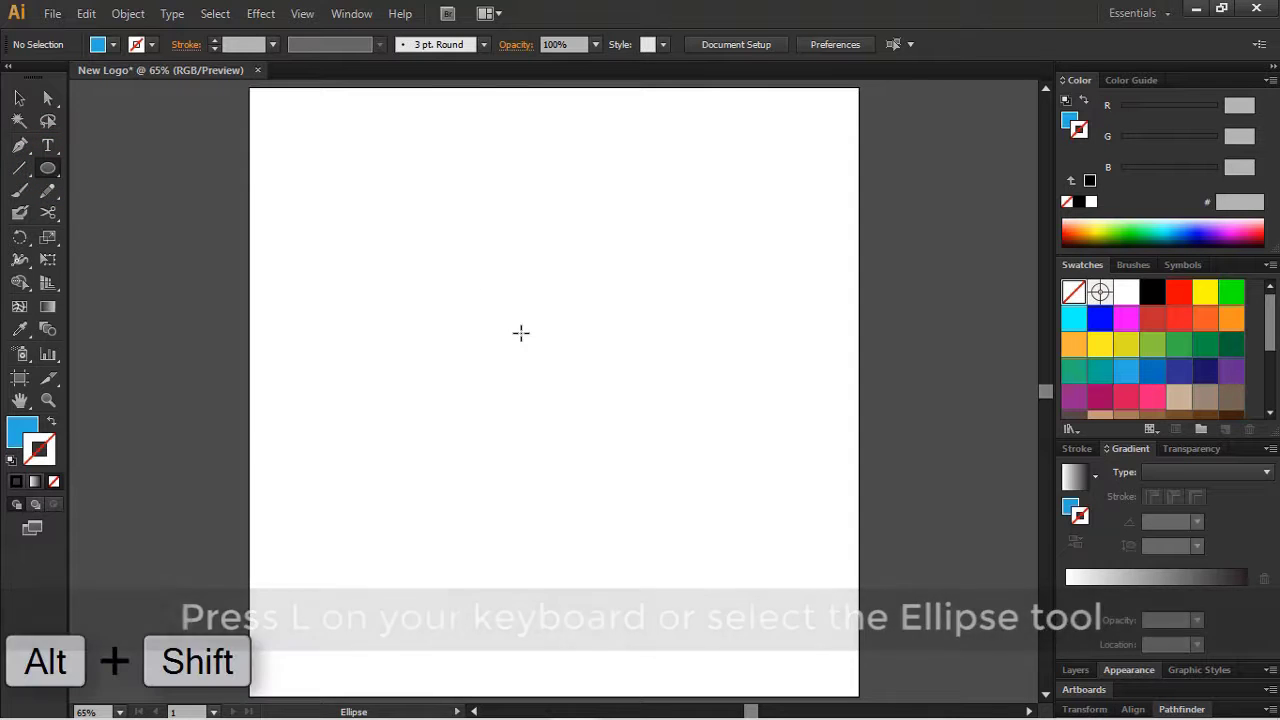
{"action": "left_click_drag", "start_coordinate": [520, 329], "coordinate": [580, 394]}
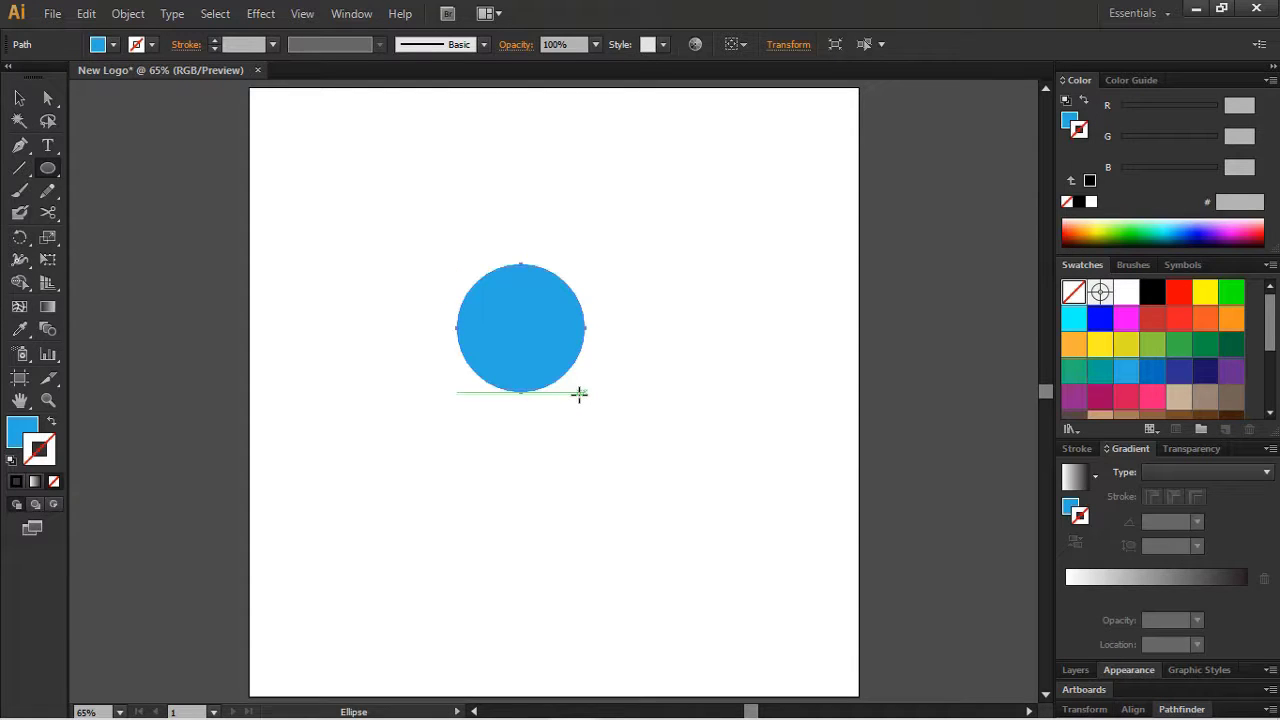
{"action": "key", "text": "v"}
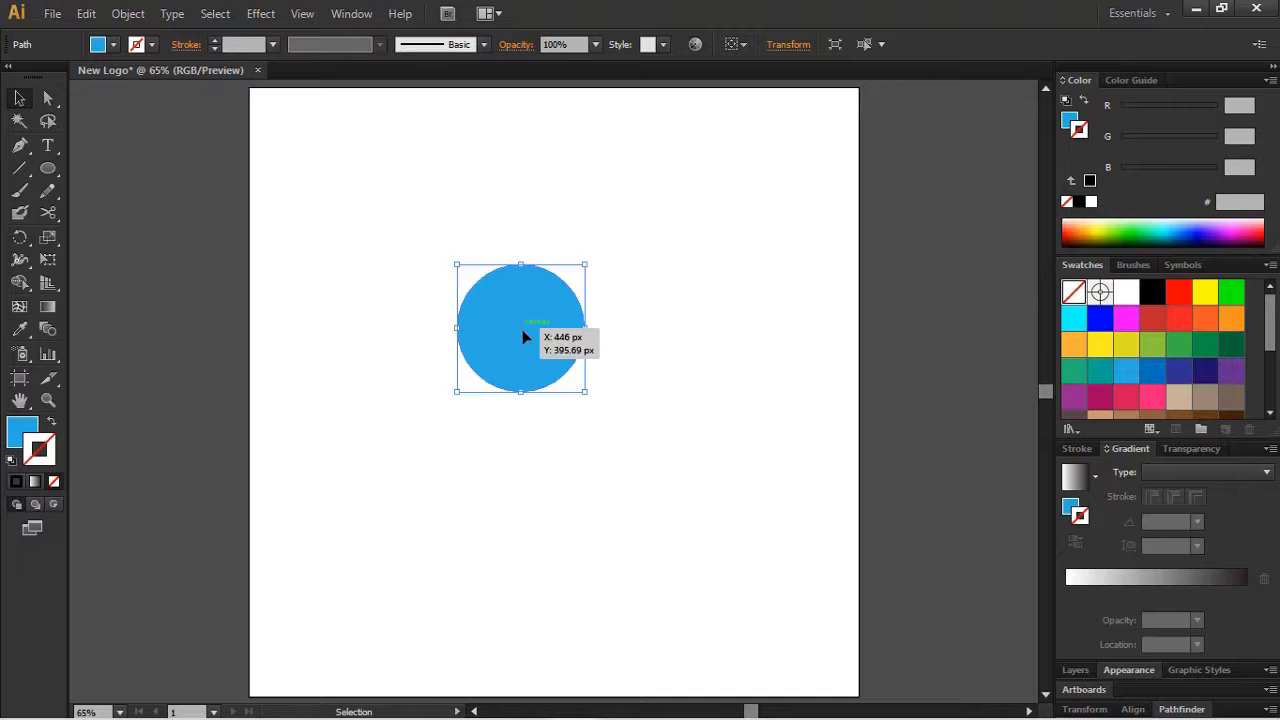
{"action": "left_click_drag", "start_coordinate": [521, 329], "coordinate": [649, 331]}
{"action": "key", "text": "ctrl+d"}
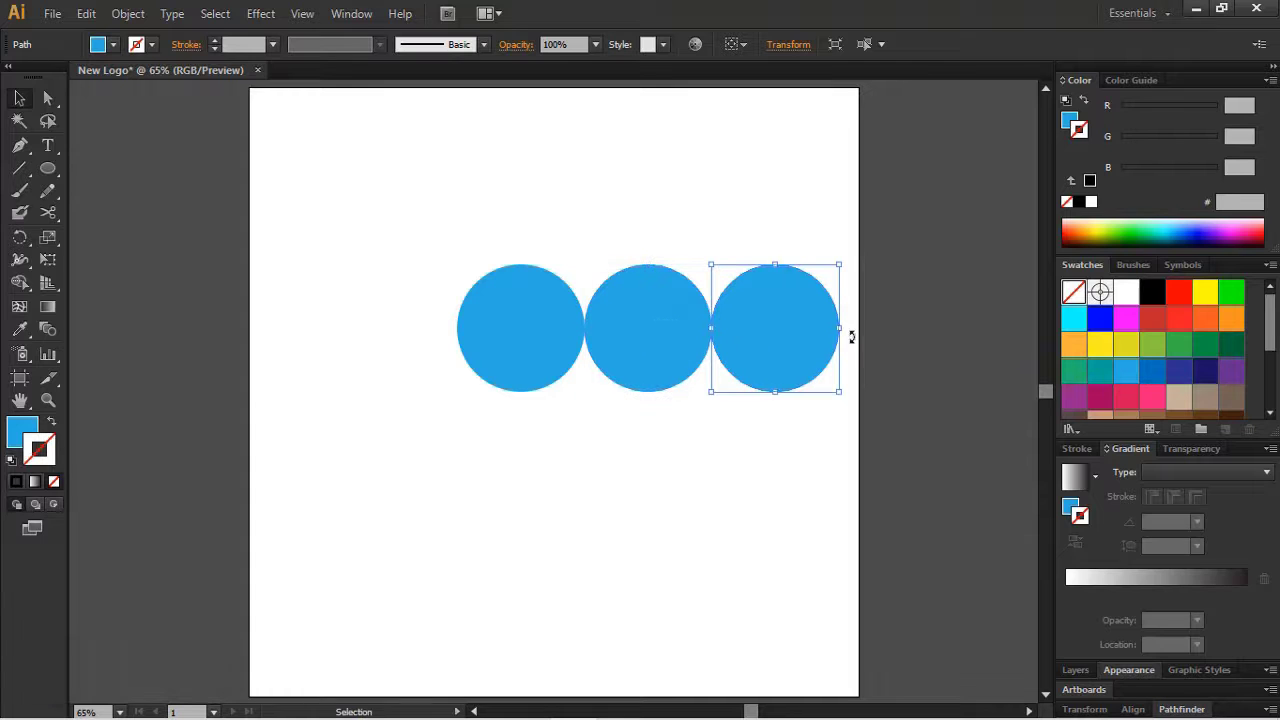
Step: Copy the row of circles downward twice to form a touching three-by-three grid, and move the whole grid higher on the artboard
{"action": "left_click_drag", "start_coordinate": [869, 324], "coordinate": [459, 326]}
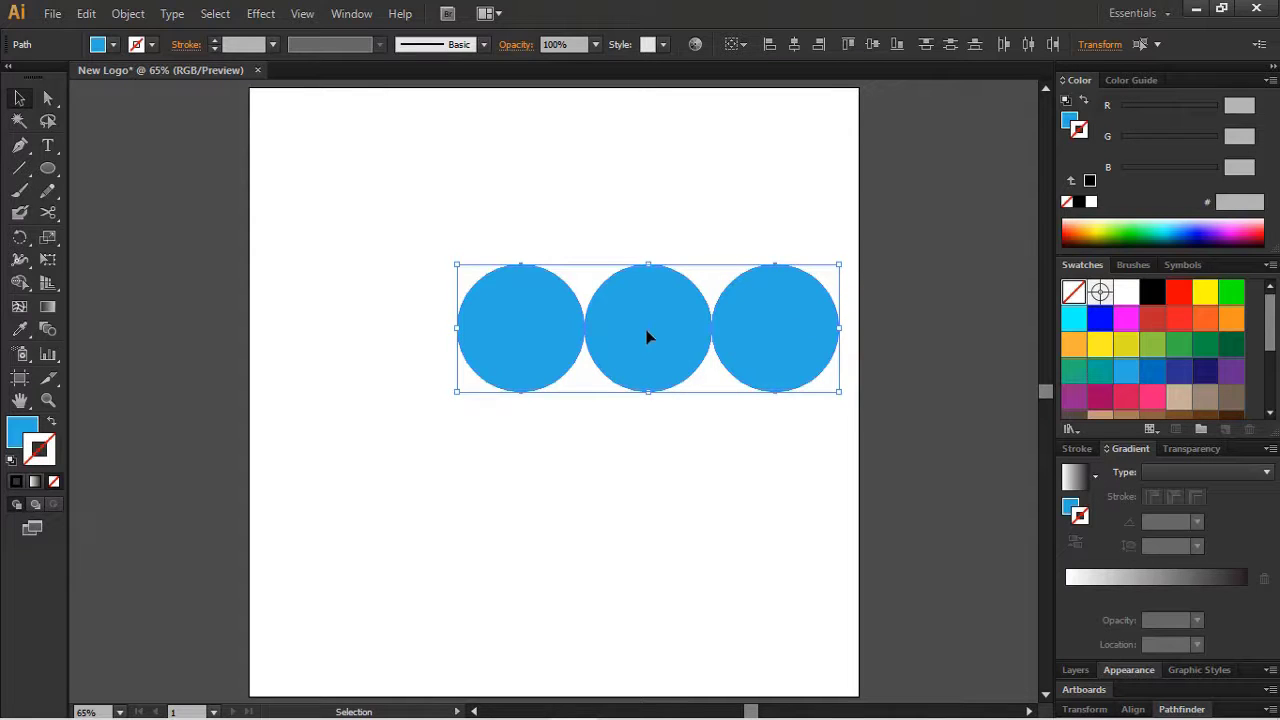
{"action": "left_click_drag", "start_coordinate": [624, 326], "coordinate": [558, 453]}
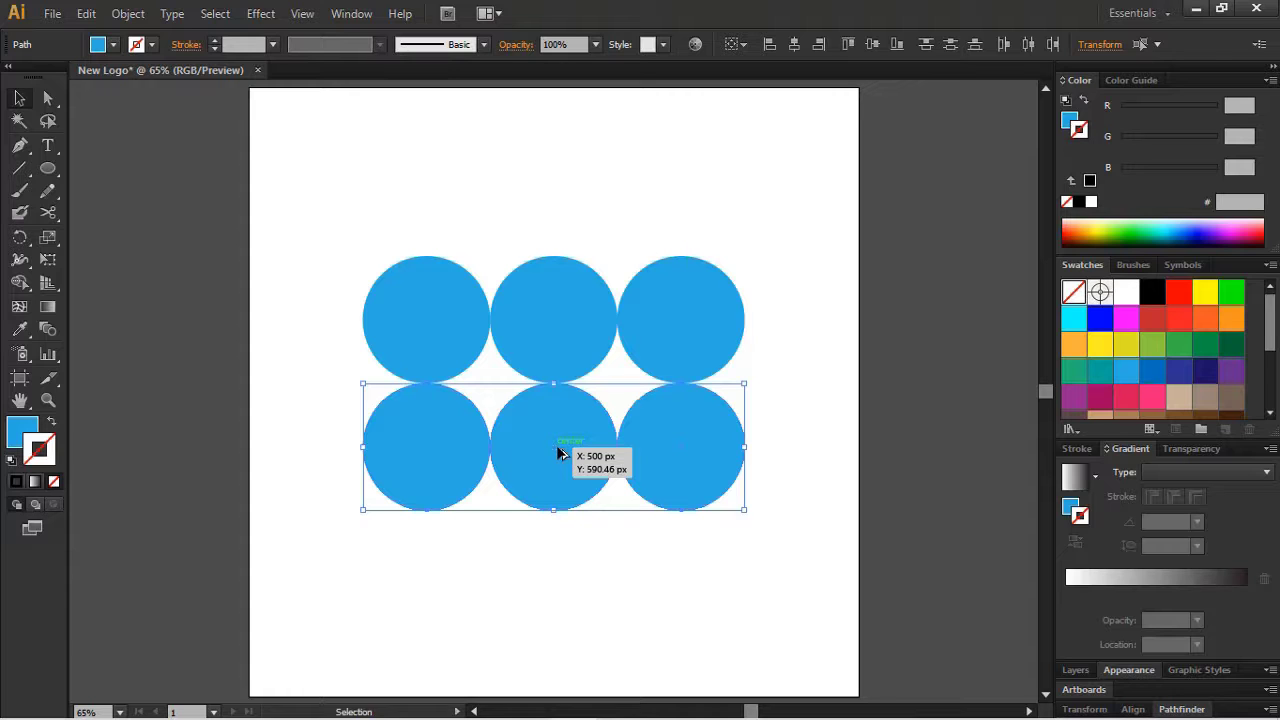
{"action": "key", "text": "ctrl+d"}
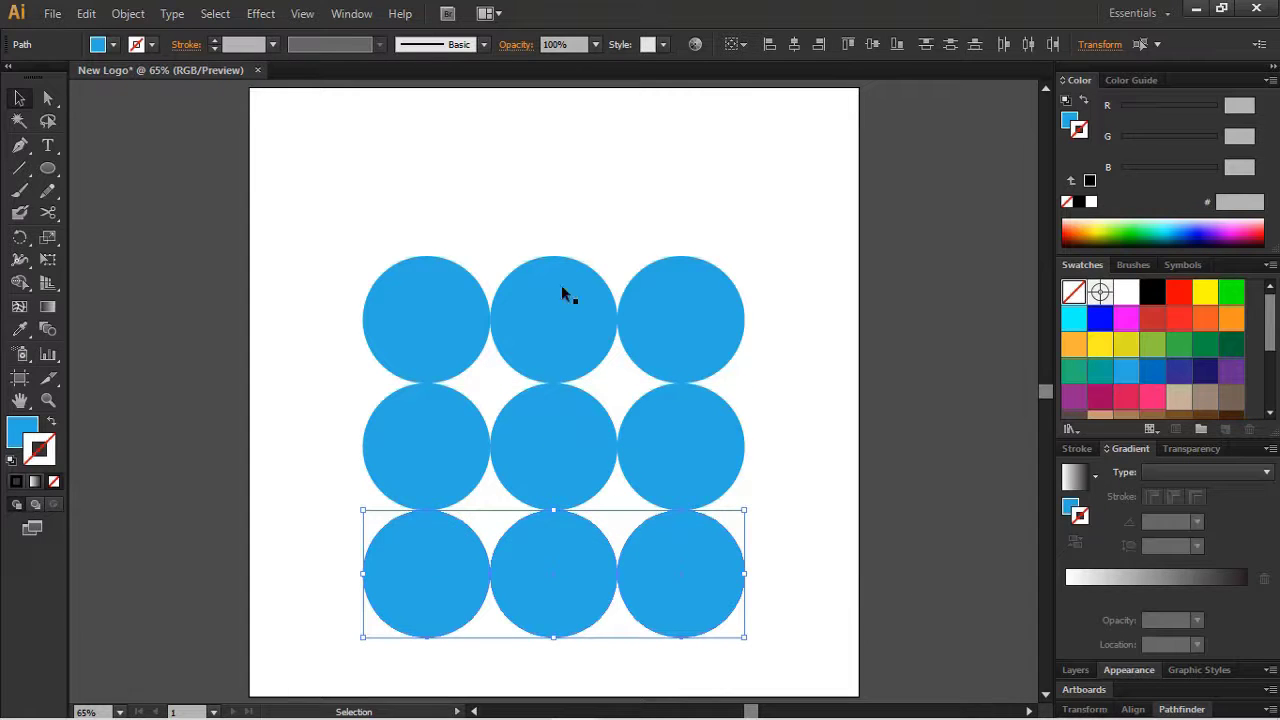
{"action": "left_click_drag", "start_coordinate": [328, 235], "coordinate": [790, 656]}
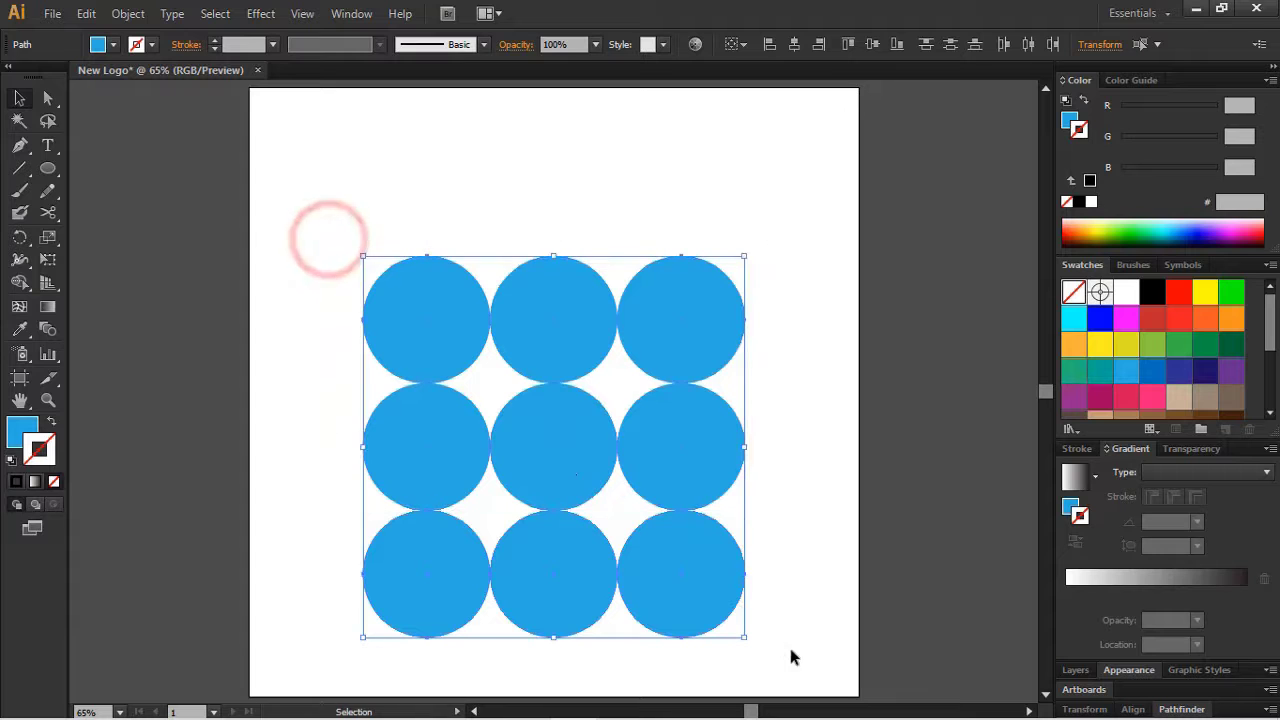
{"action": "left_click_drag", "start_coordinate": [553, 444], "coordinate": [574, 382]}
Step: Draw a square with the Rectangle tool that exactly covers the three-by-three grid of circles
{"action": "key", "text": "m"}
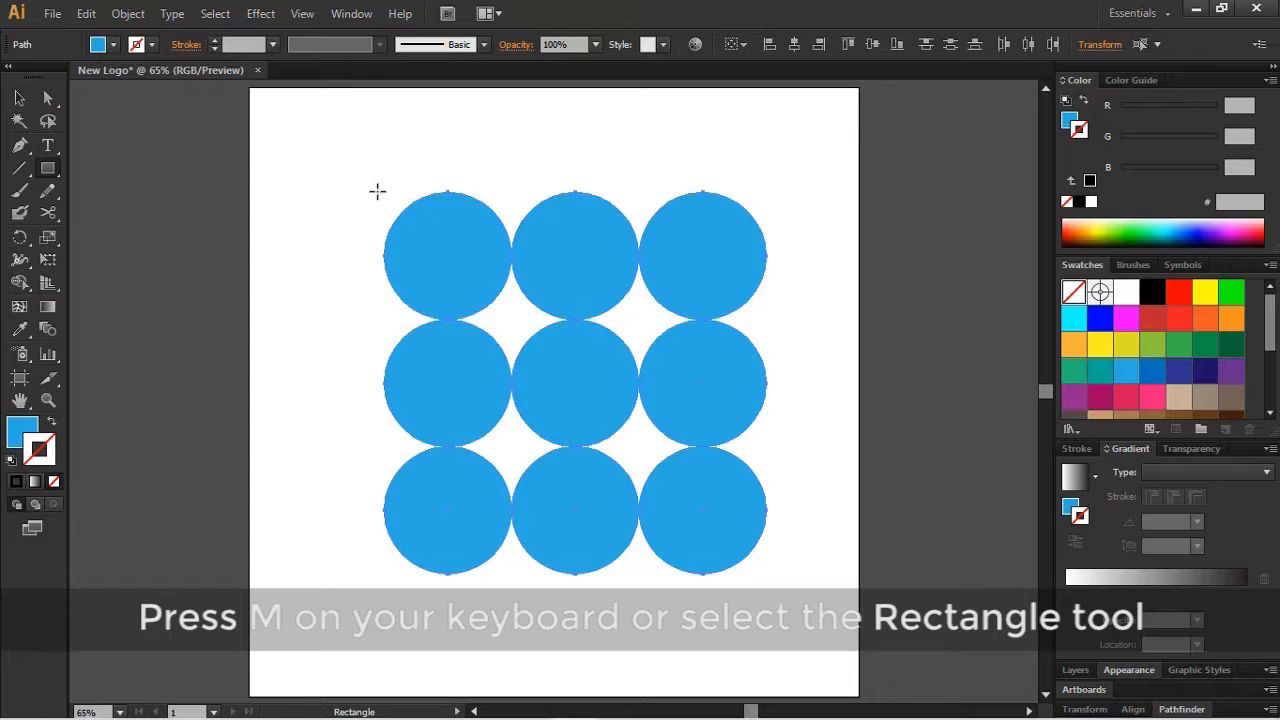
{"action": "left_click_drag", "start_coordinate": [384, 192], "coordinate": [766, 328]}
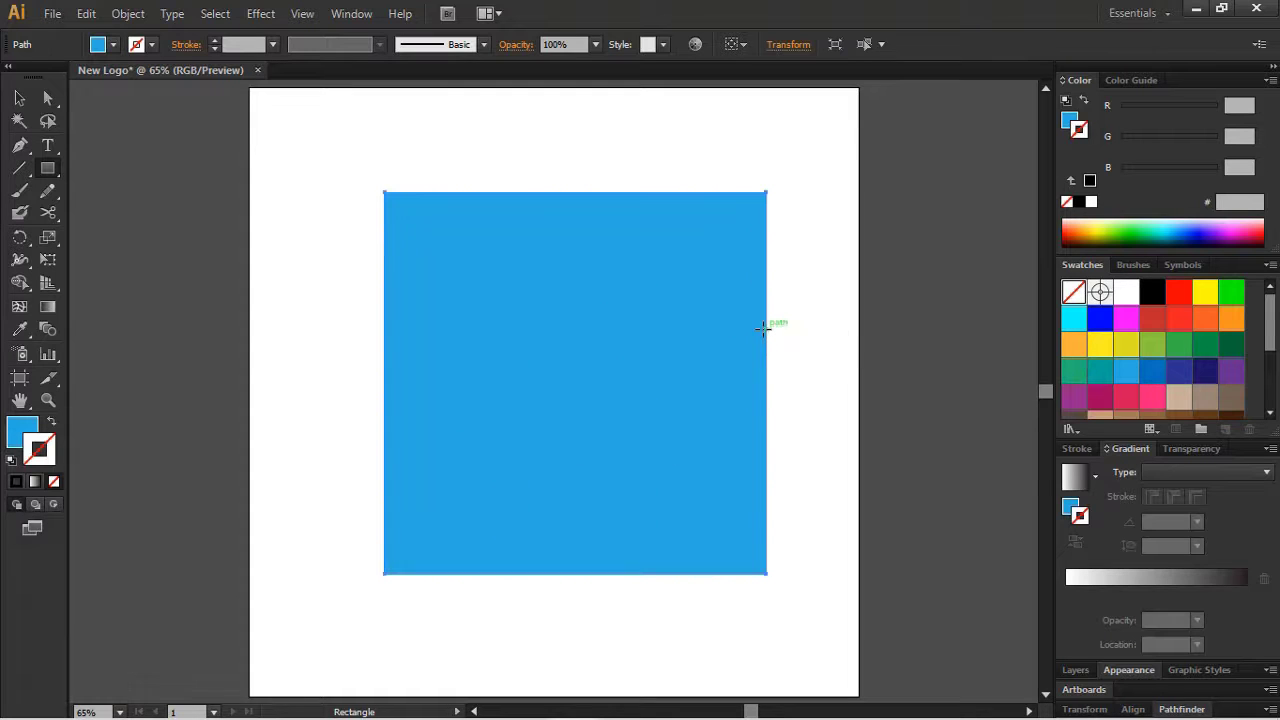
{"action": "key", "text": "x"}
{"action": "left_click", "coordinate": [1155, 325]}
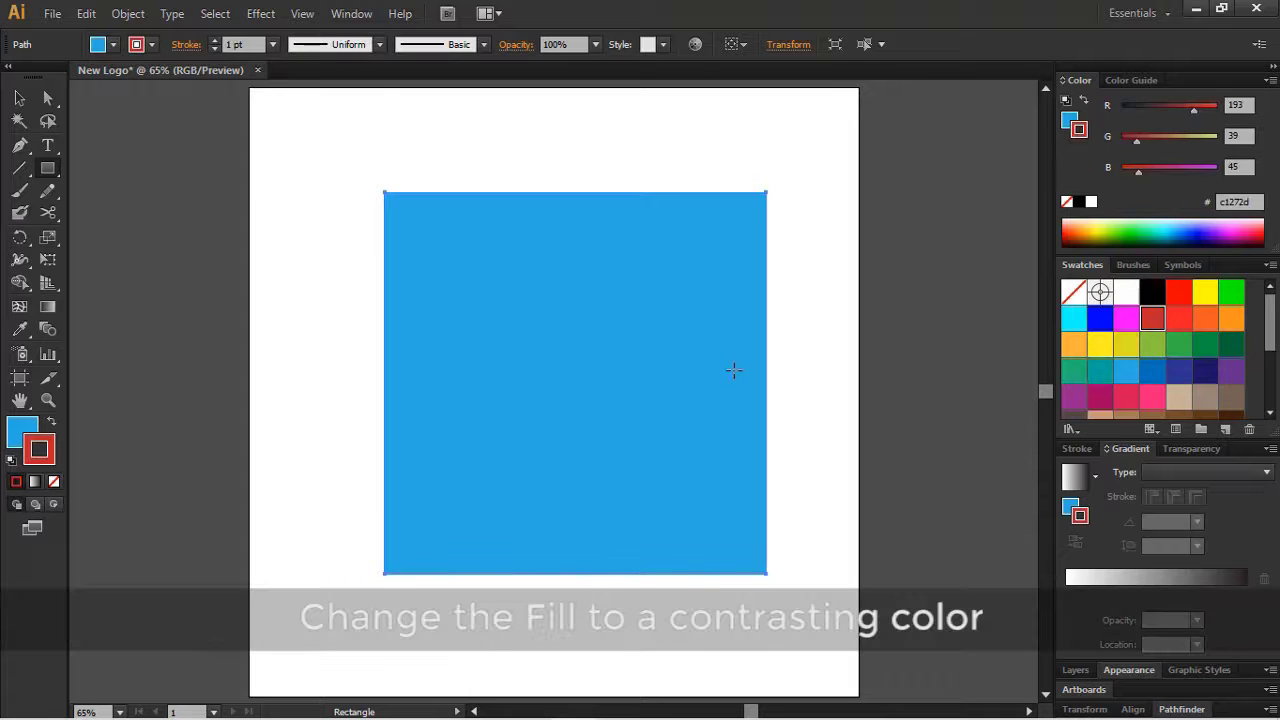
{"action": "key", "text": "v"}
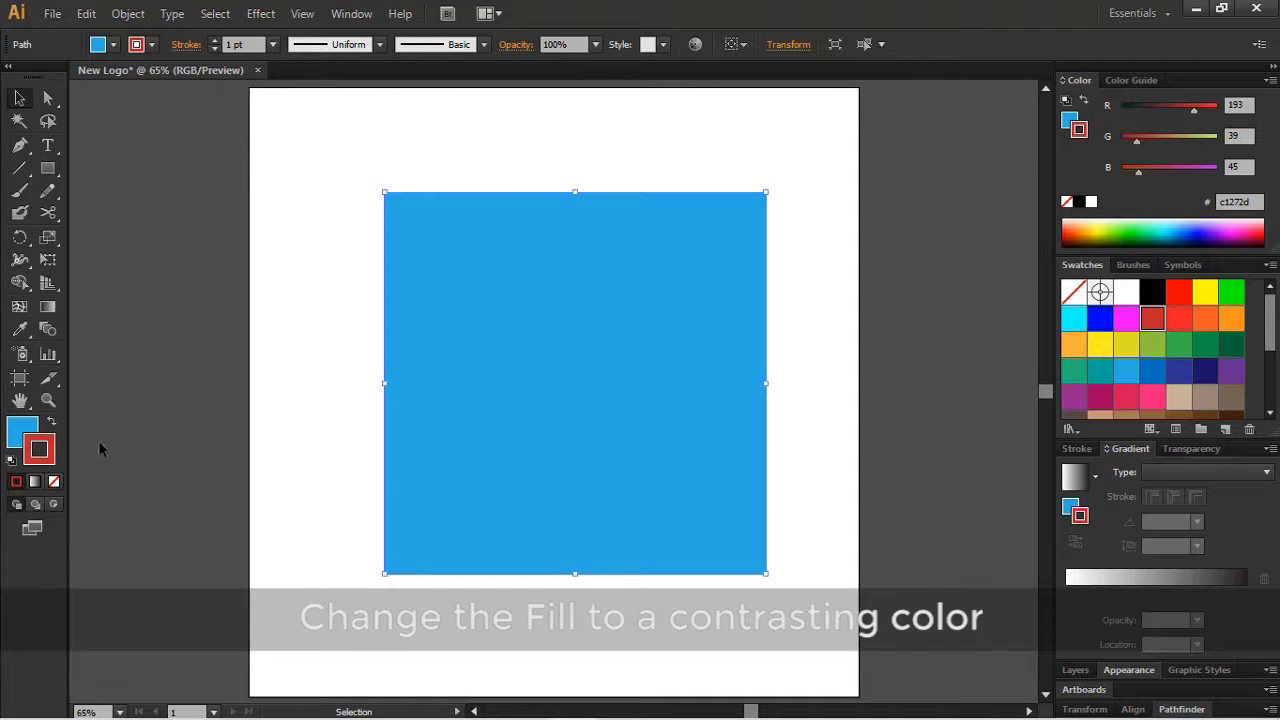
{"action": "key", "text": "slash"}
Step: Fill the square with red (ed1c24) and send it behind the circles
{"action": "left_click", "coordinate": [21, 436]}
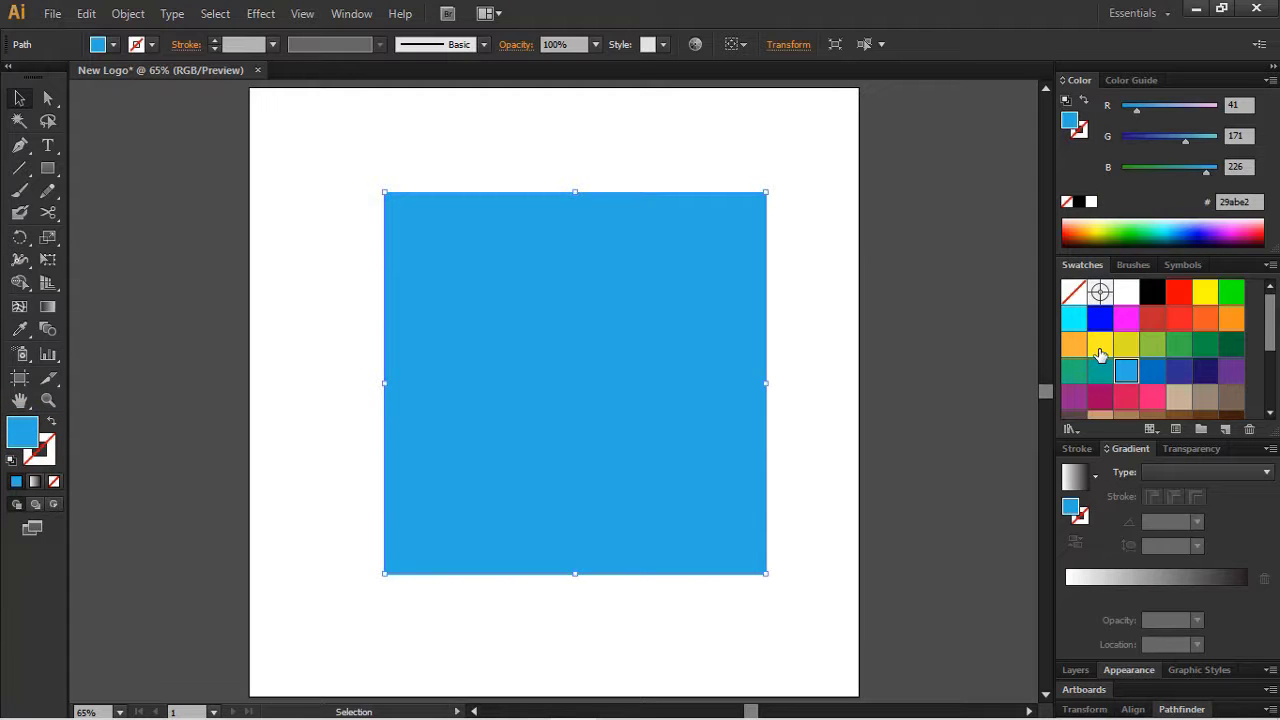
{"action": "left_click", "coordinate": [1100, 378]}
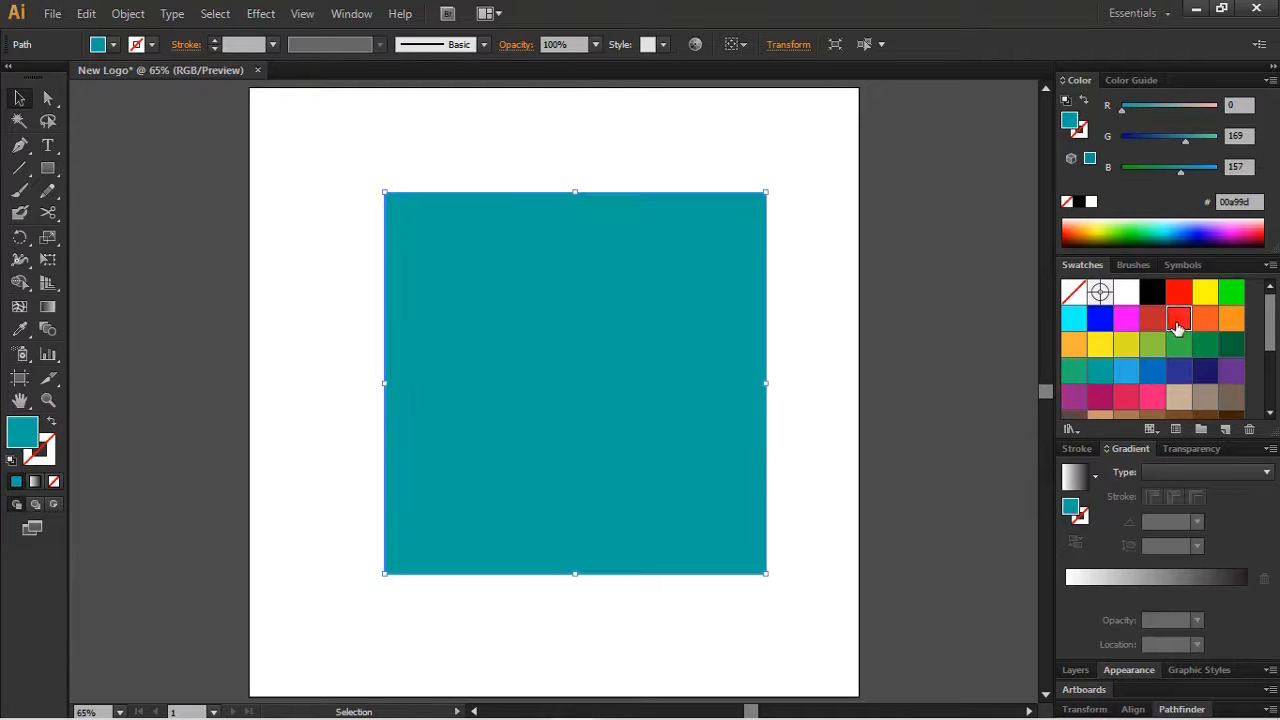
{"action": "left_click", "coordinate": [1178, 322]}
{"action": "key", "text": "ctrl+shift+bracketleft"}
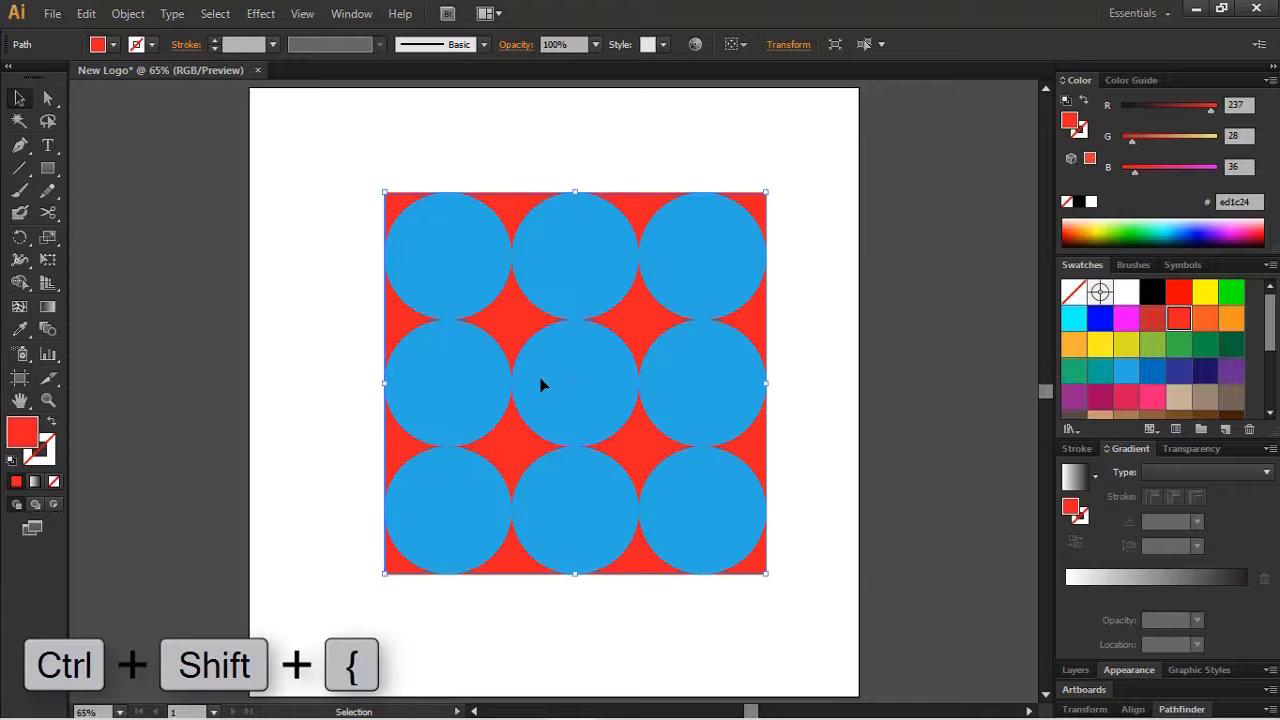
Step: Select all the artwork and use Shape Builder with a yellow fill (d9e021) to merge each corner circle with its neighbouring inner red gap
{"action": "left_click_drag", "start_coordinate": [355, 163], "coordinate": [840, 611]}
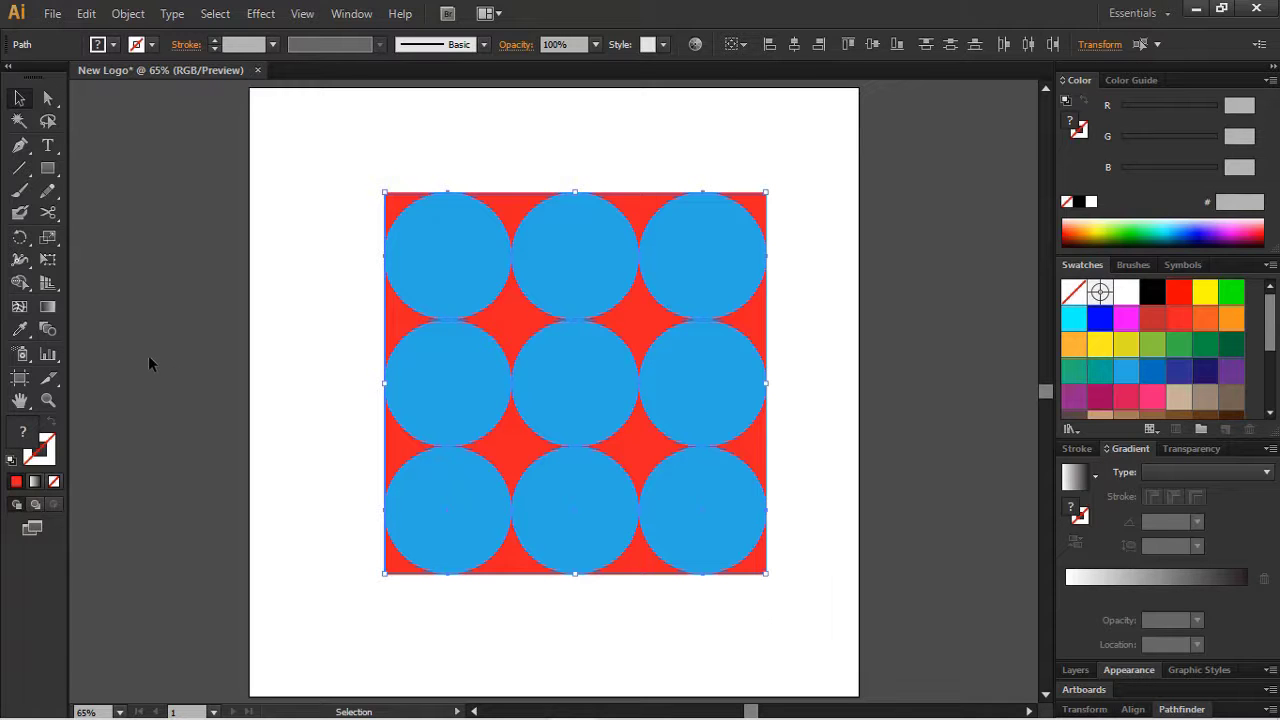
{"action": "left_click", "coordinate": [18, 281]}
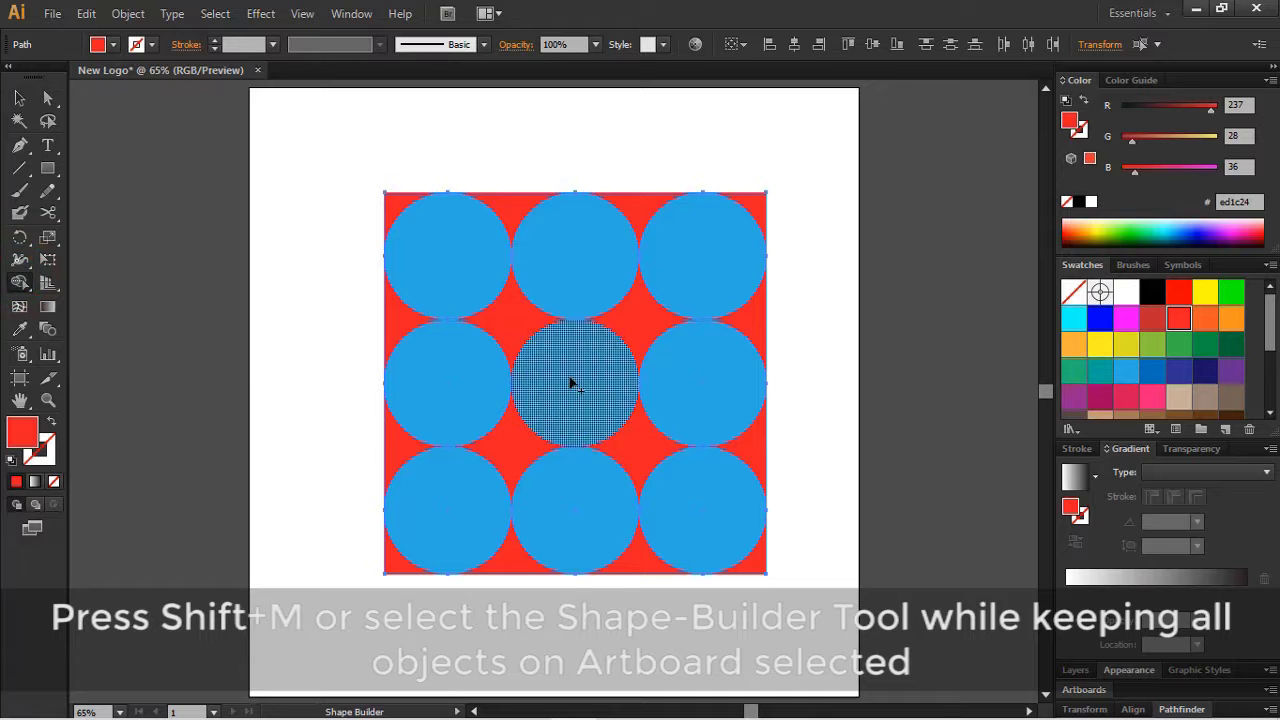
{"action": "left_click_drag", "start_coordinate": [456, 273], "coordinate": [522, 329]}
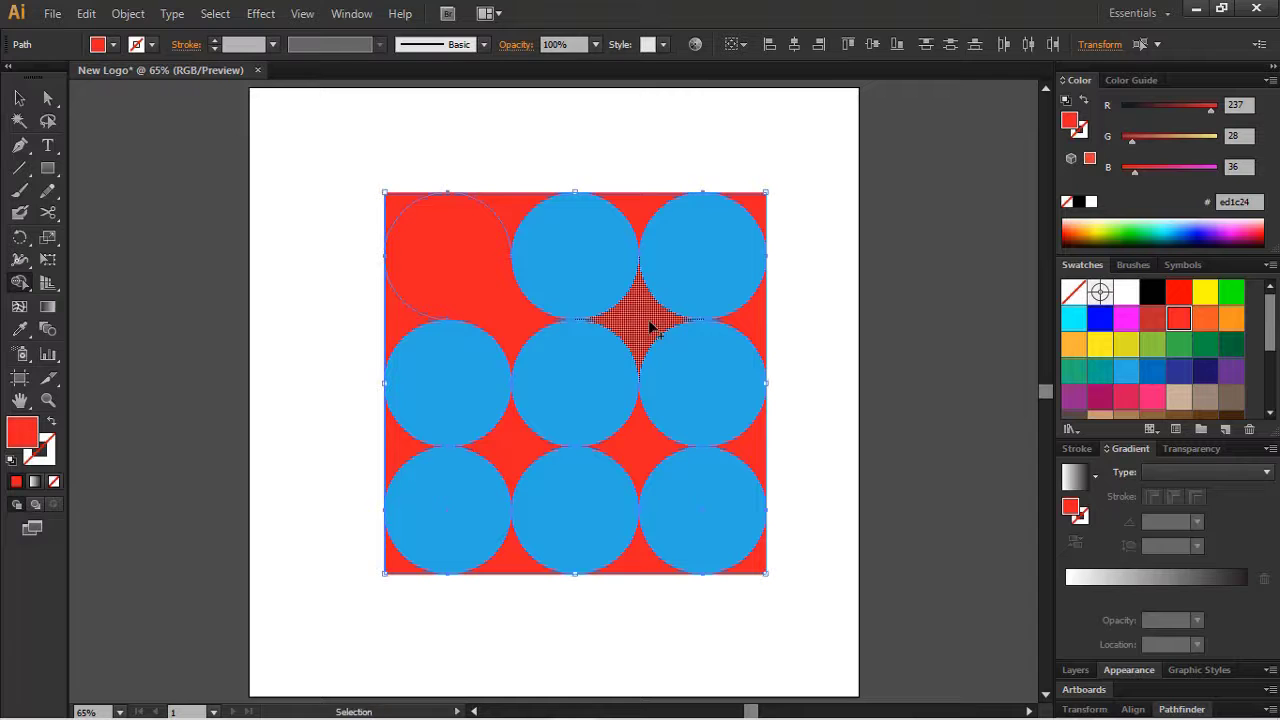
{"action": "key", "text": "ctrl+z"}
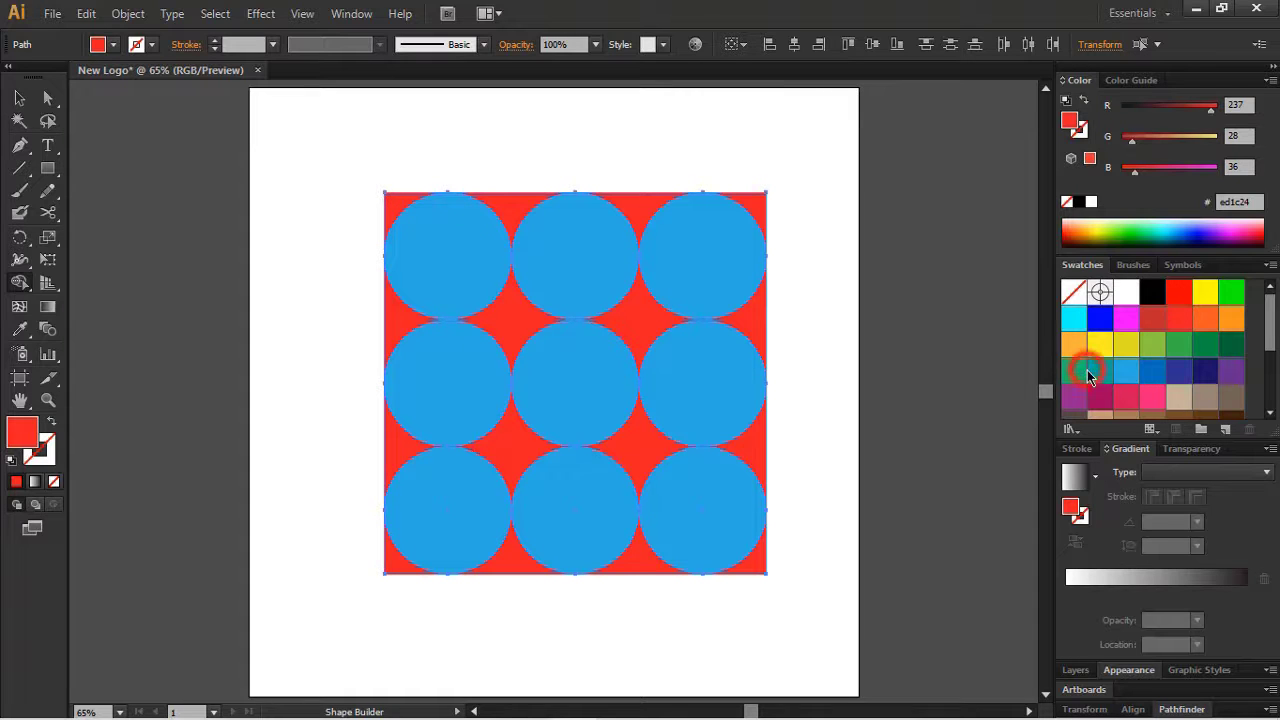
{"action": "left_click", "coordinate": [1097, 372]}
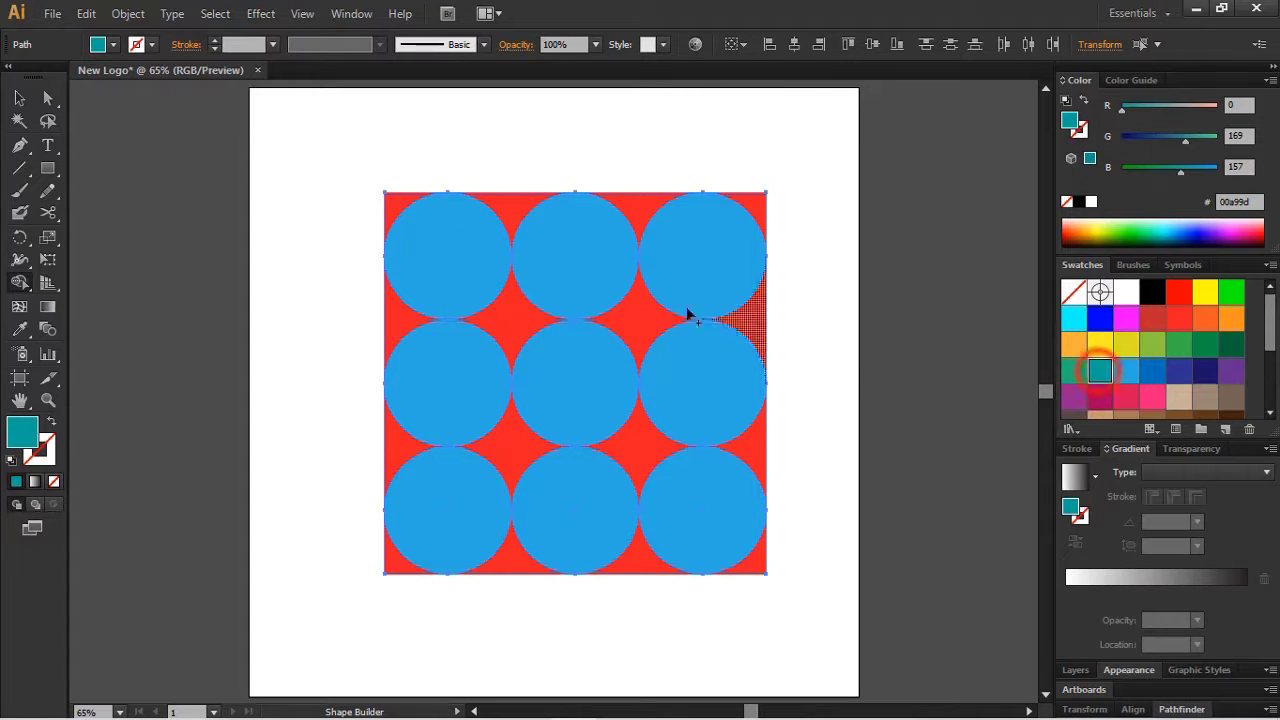
{"action": "left_click", "coordinate": [1126, 344]}
{"action": "left_click_drag", "start_coordinate": [467, 288], "coordinate": [543, 323]}
{"action": "left_click_drag", "start_coordinate": [640, 324], "coordinate": [736, 250]}
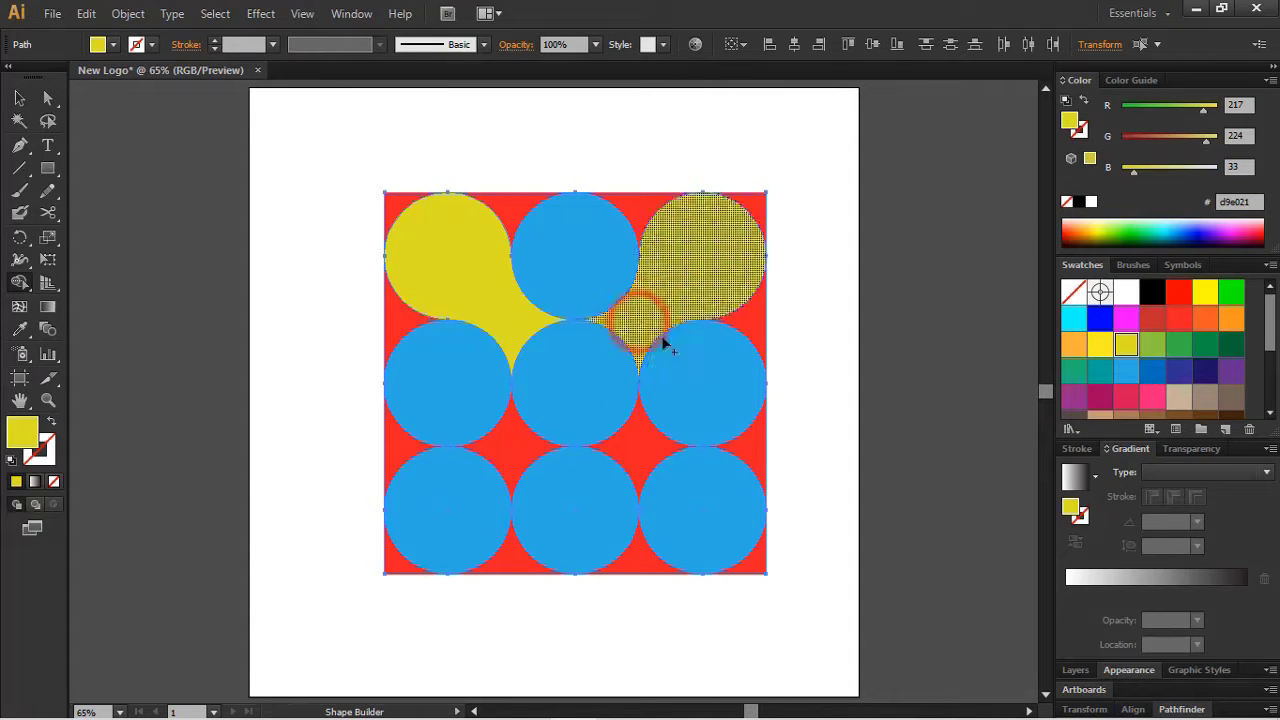
{"action": "mouse_move", "coordinate": [510, 457]}
{"action": "left_mouse_down"}
{"action": "mouse_move", "coordinate": [457, 514]}
{"action": "mouse_move", "coordinate": [503, 527]}
{"action": "left_mouse_up"}
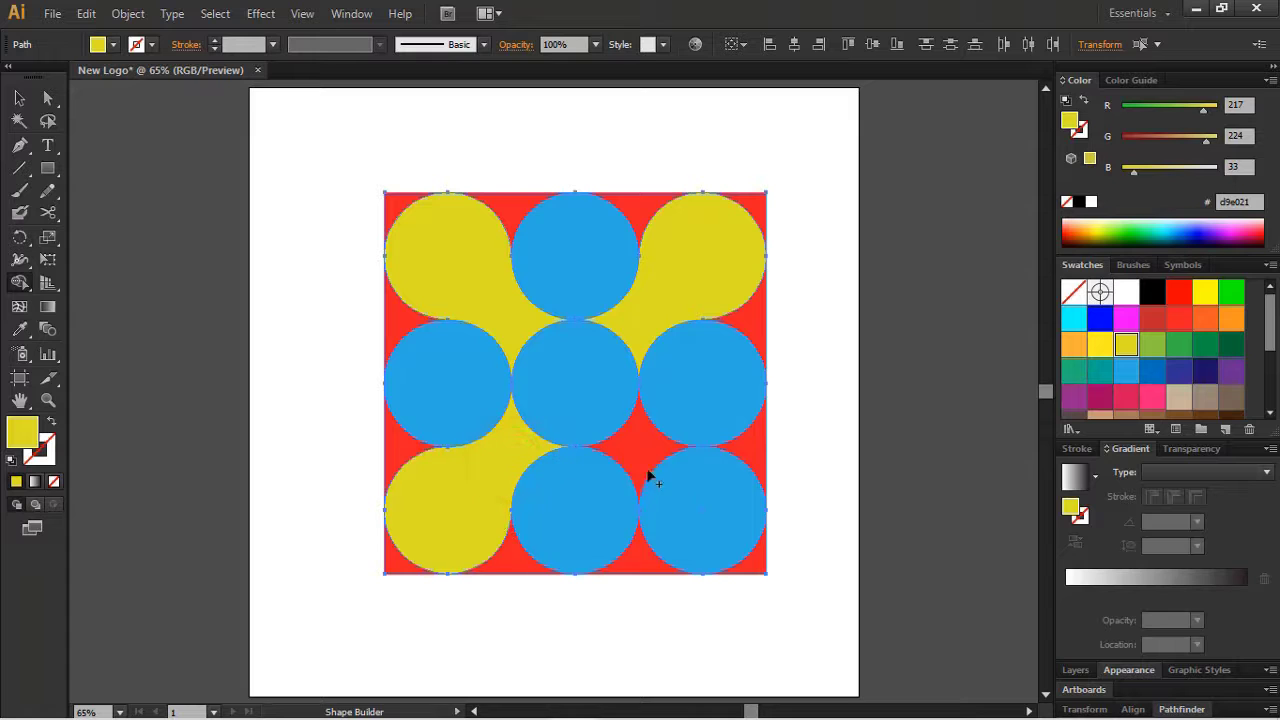
{"action": "left_click_drag", "start_coordinate": [651, 471], "coordinate": [700, 520]}
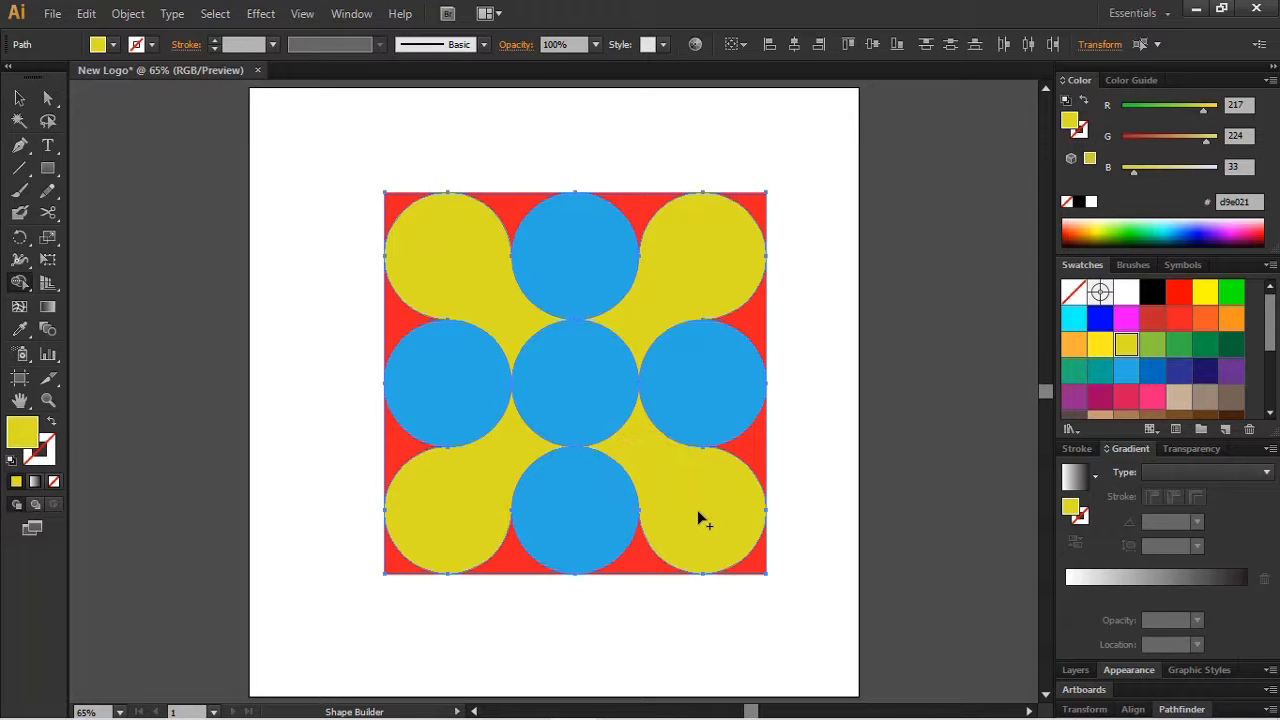
Step: Select the four merged yellow shapes and the central blue circle together, and move them off the square beyond the artboard's right edge
{"action": "key", "text": "ctrl+shift+a"}
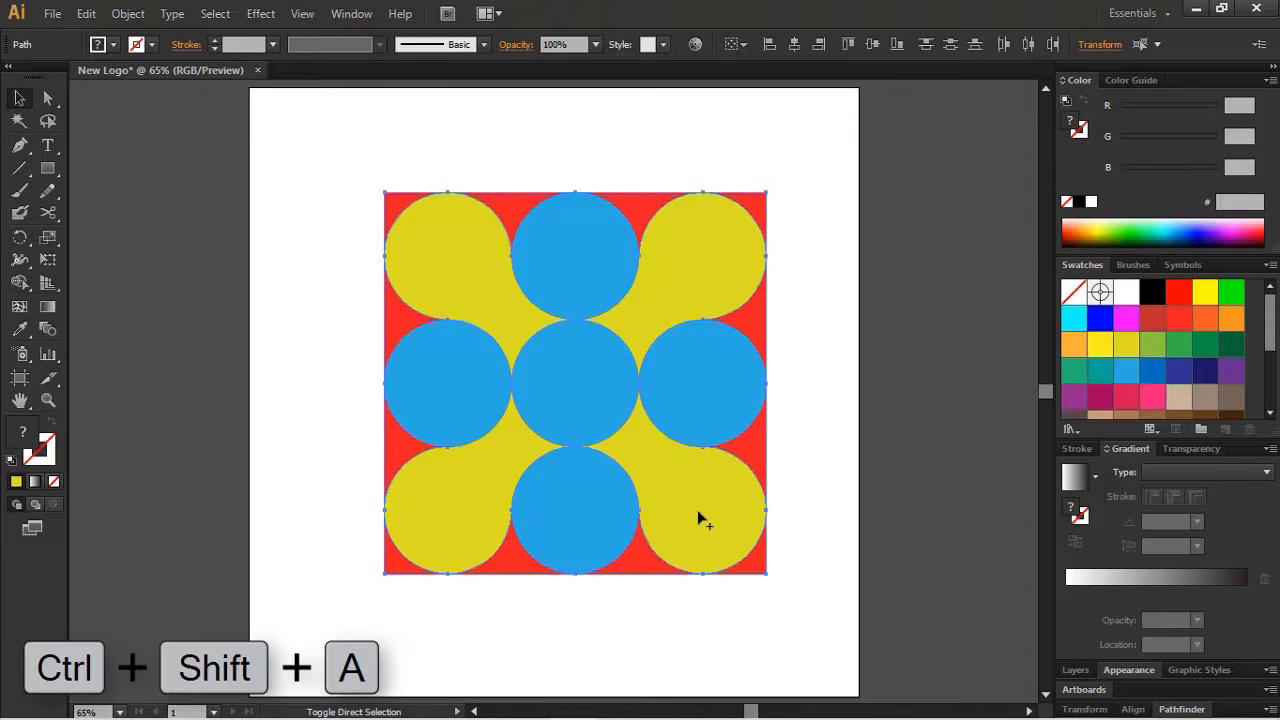
{"action": "left_click", "coordinate": [454, 286]}
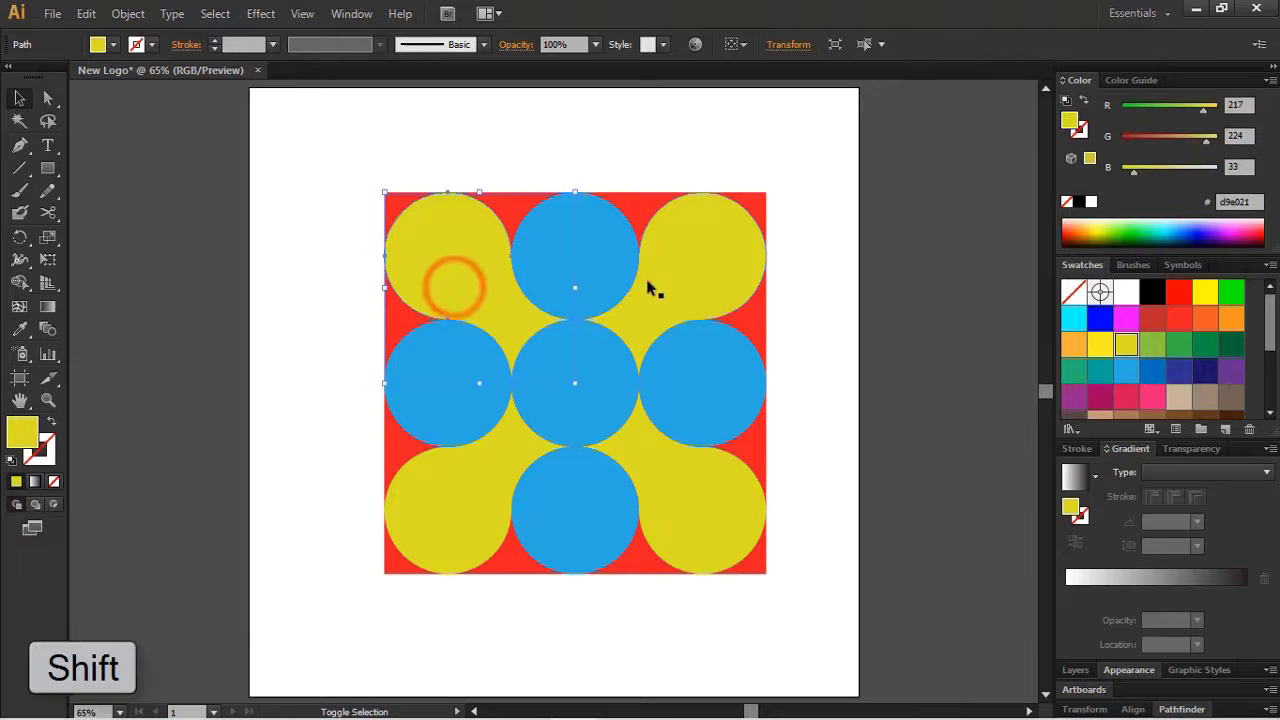
{"action": "left_click", "coordinate": [647, 284], "text": "shift"}
{"action": "left_click", "coordinate": [586, 378], "text": "shift"}
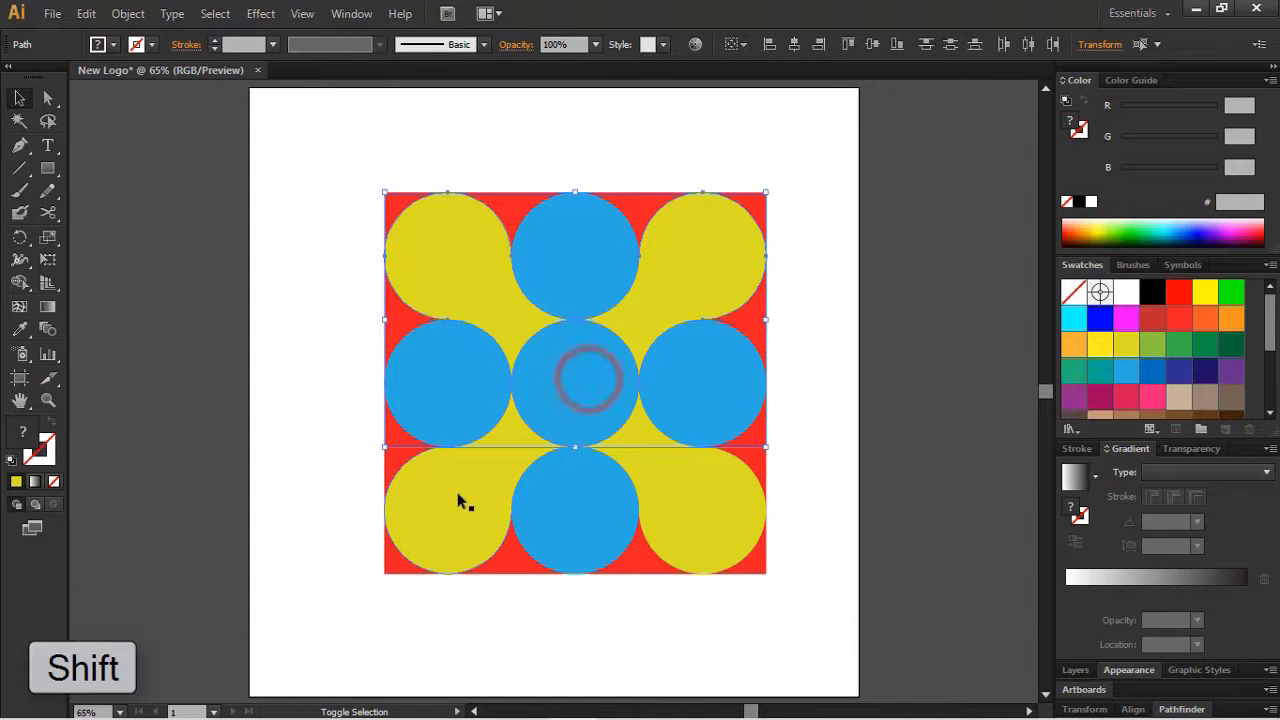
{"action": "left_click", "coordinate": [459, 496], "text": "shift"}
{"action": "left_click", "coordinate": [736, 522], "text": "shift"}
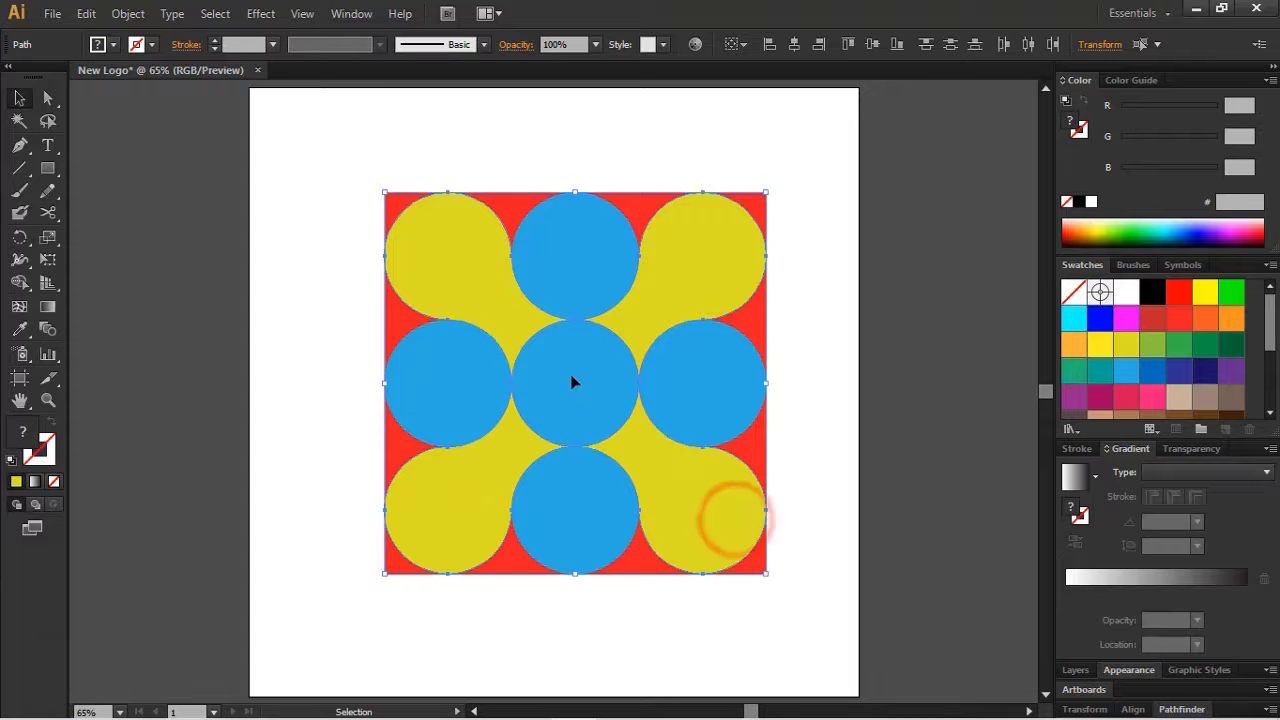
{"action": "left_click_drag", "start_coordinate": [571, 378], "coordinate": [982, 314]}
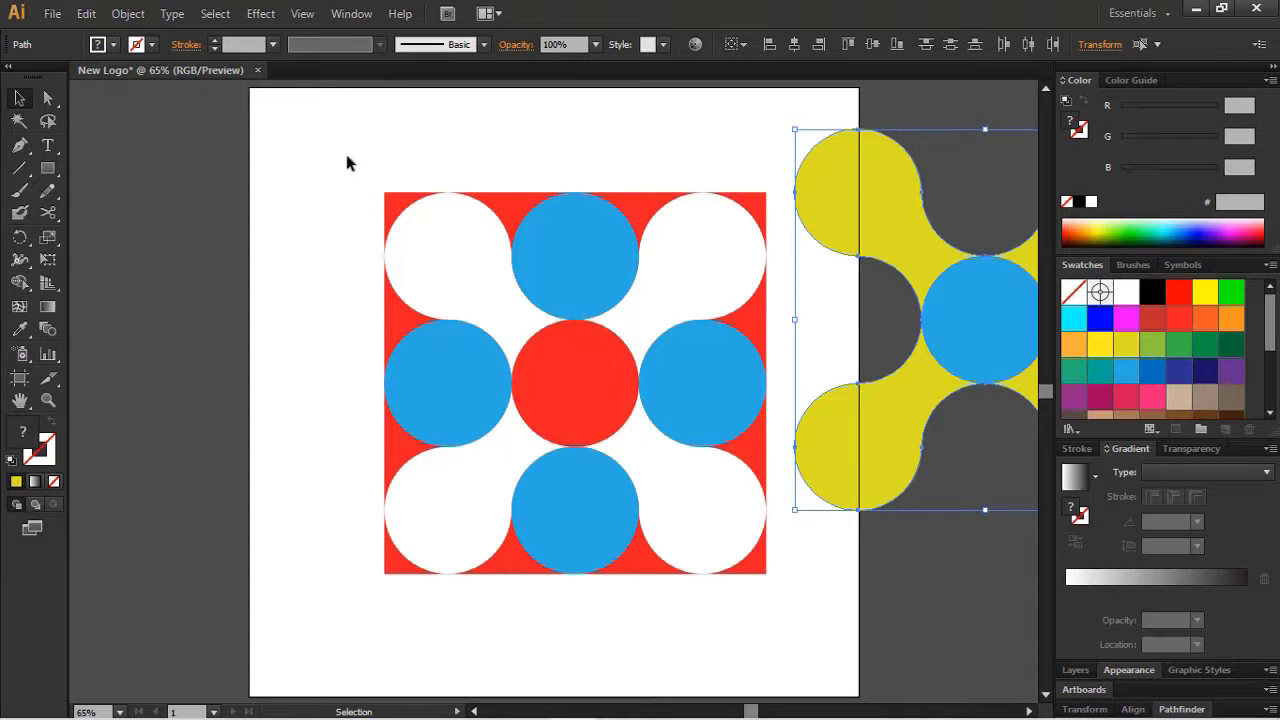
Step: Delete the leftover red pieces and outer blue circles, and move the X-shaped artwork back to the middle of the artboard
{"action": "left_click_drag", "start_coordinate": [347, 162], "coordinate": [778, 593]}
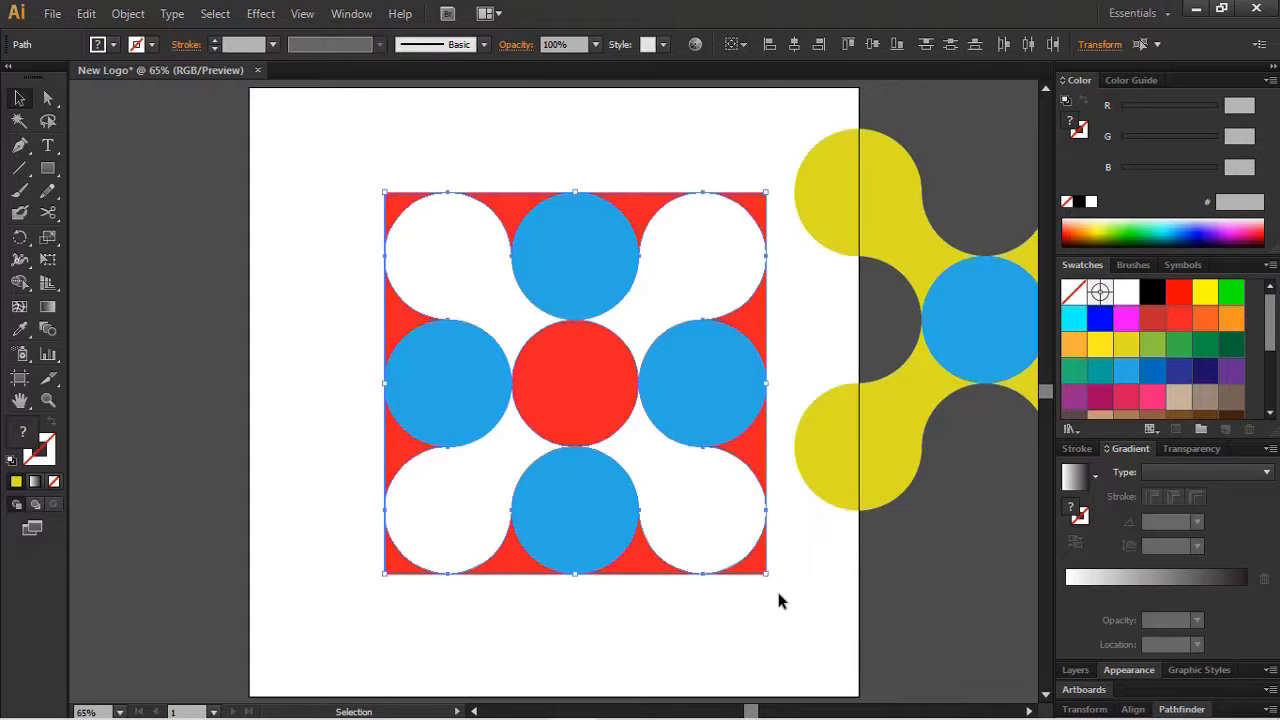
{"action": "key", "text": "Delete"}
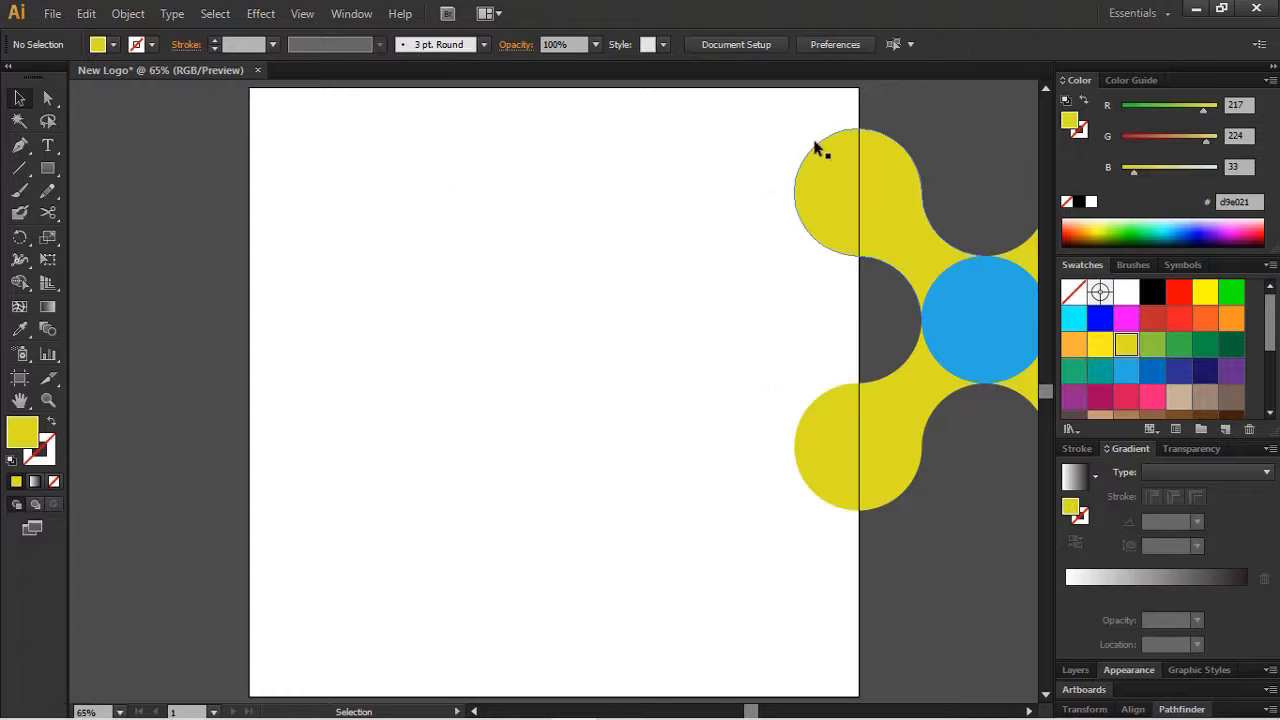
{"action": "left_click_drag", "start_coordinate": [758, 123], "coordinate": [795, 136]}
{"action": "left_click_drag", "start_coordinate": [984, 326], "coordinate": [549, 399]}
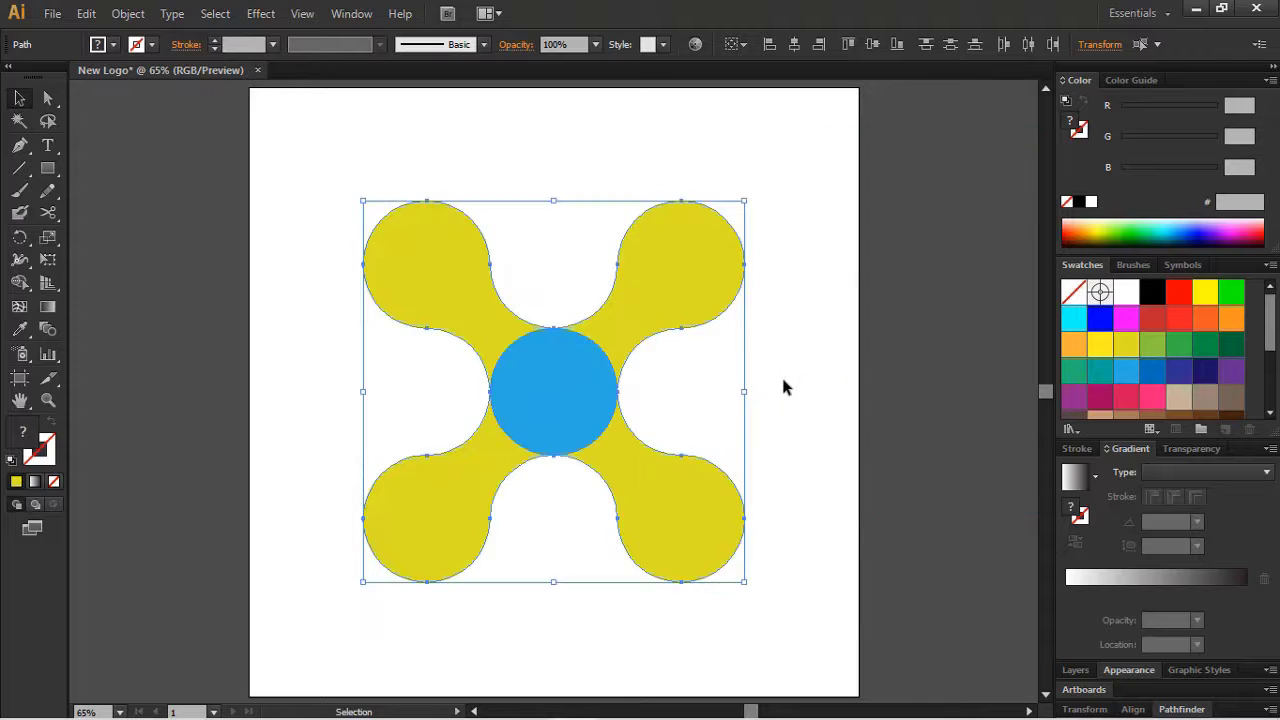
{"action": "left_click", "coordinate": [784, 381]}
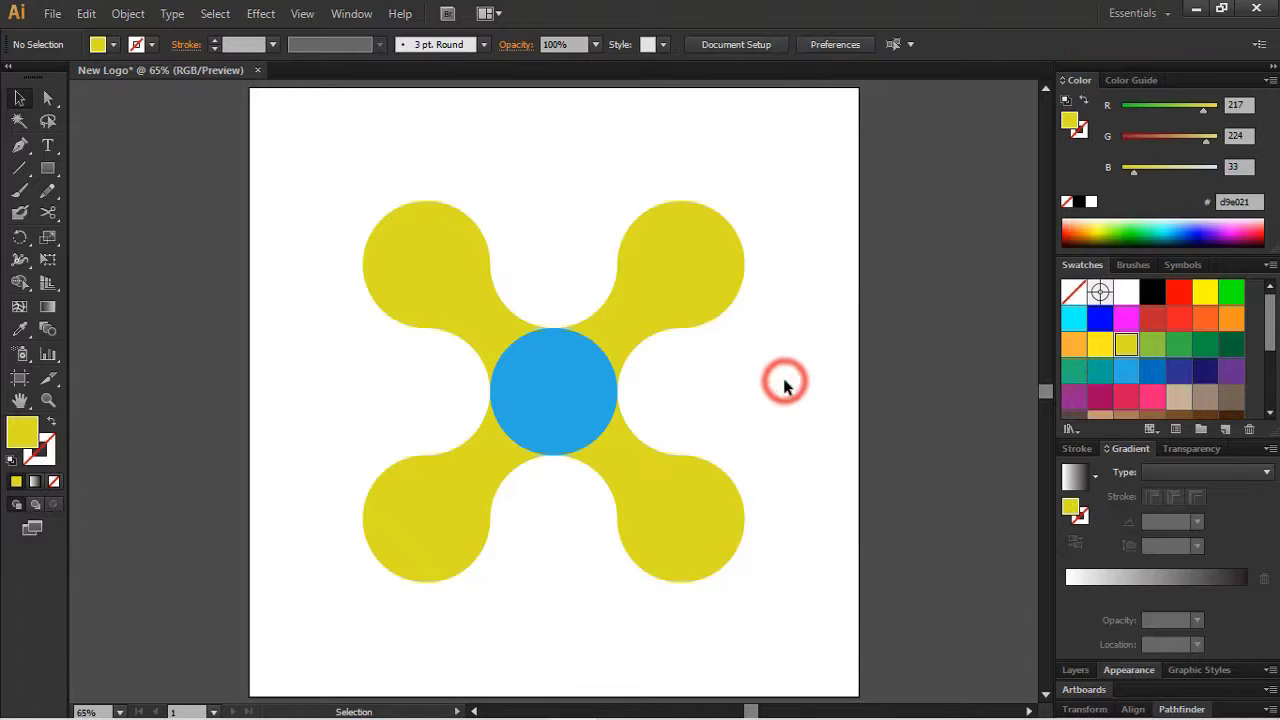
Step: Apply a linear gradient to the lower-right yellow arm and set its start stop to light blue (29abe2)
{"action": "left_click", "coordinate": [670, 478]}
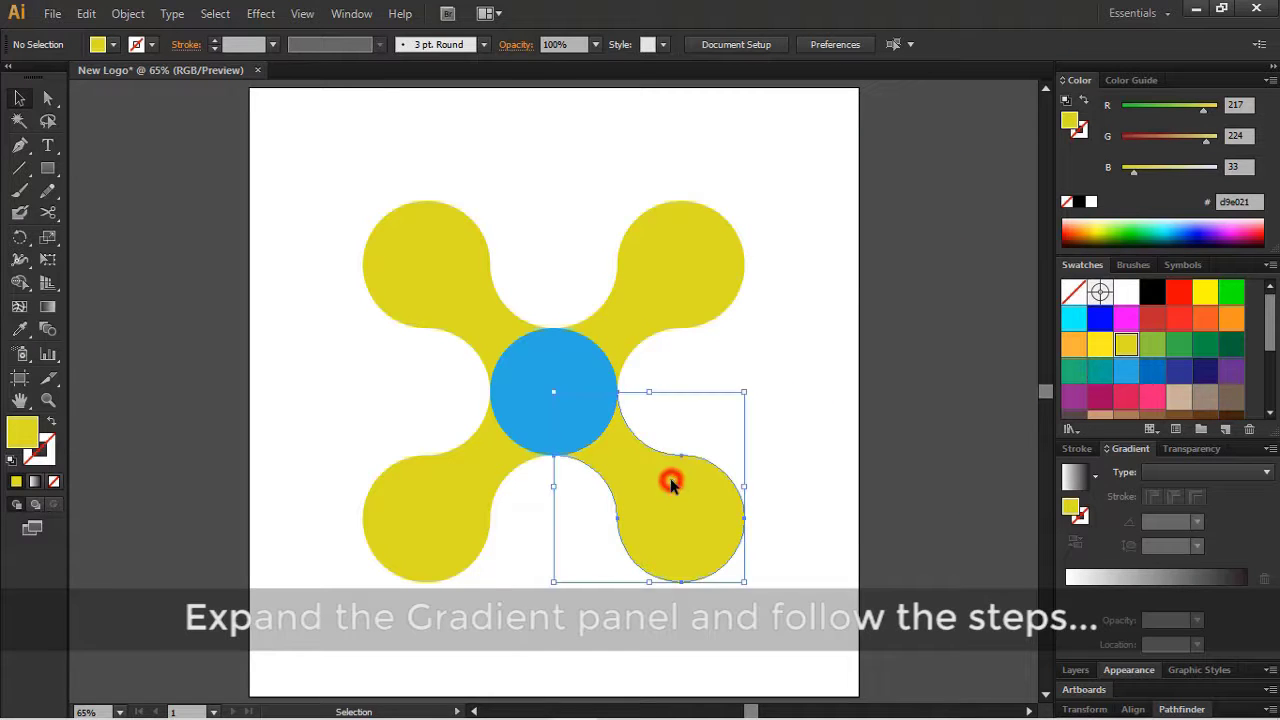
{"action": "left_click", "coordinate": [1077, 482]}
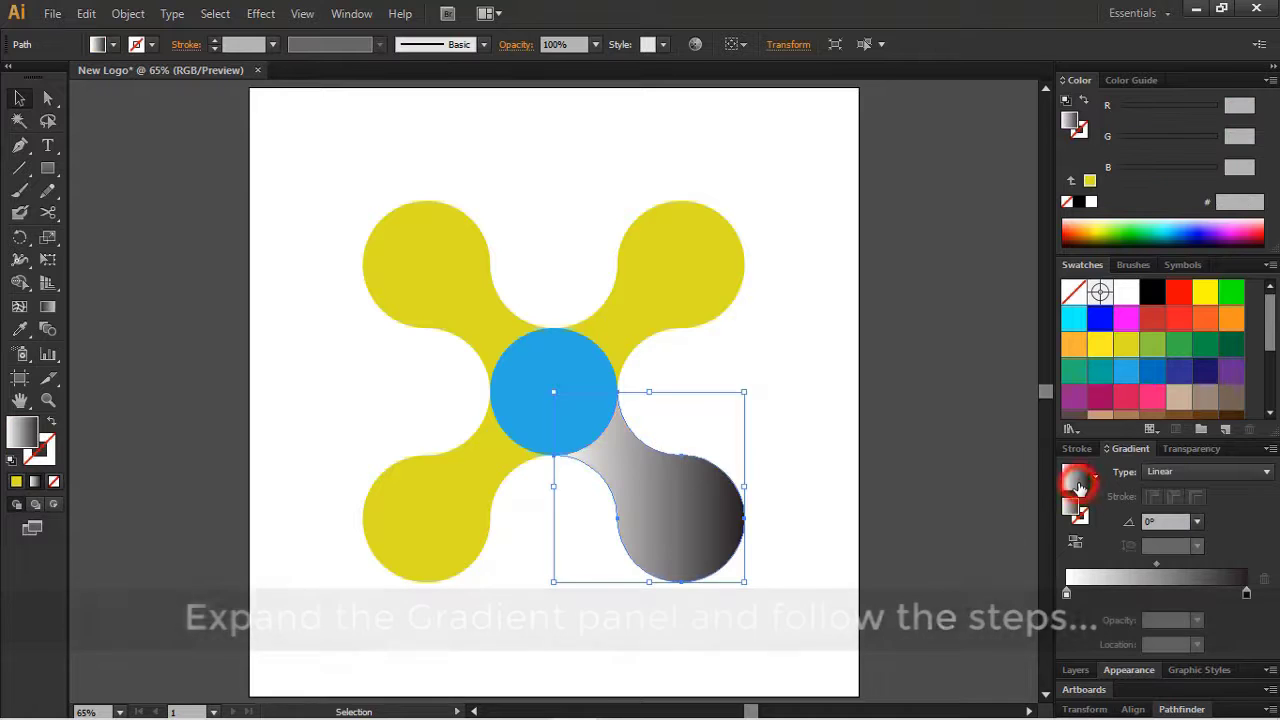
{"action": "double_click", "coordinate": [1066, 594]}
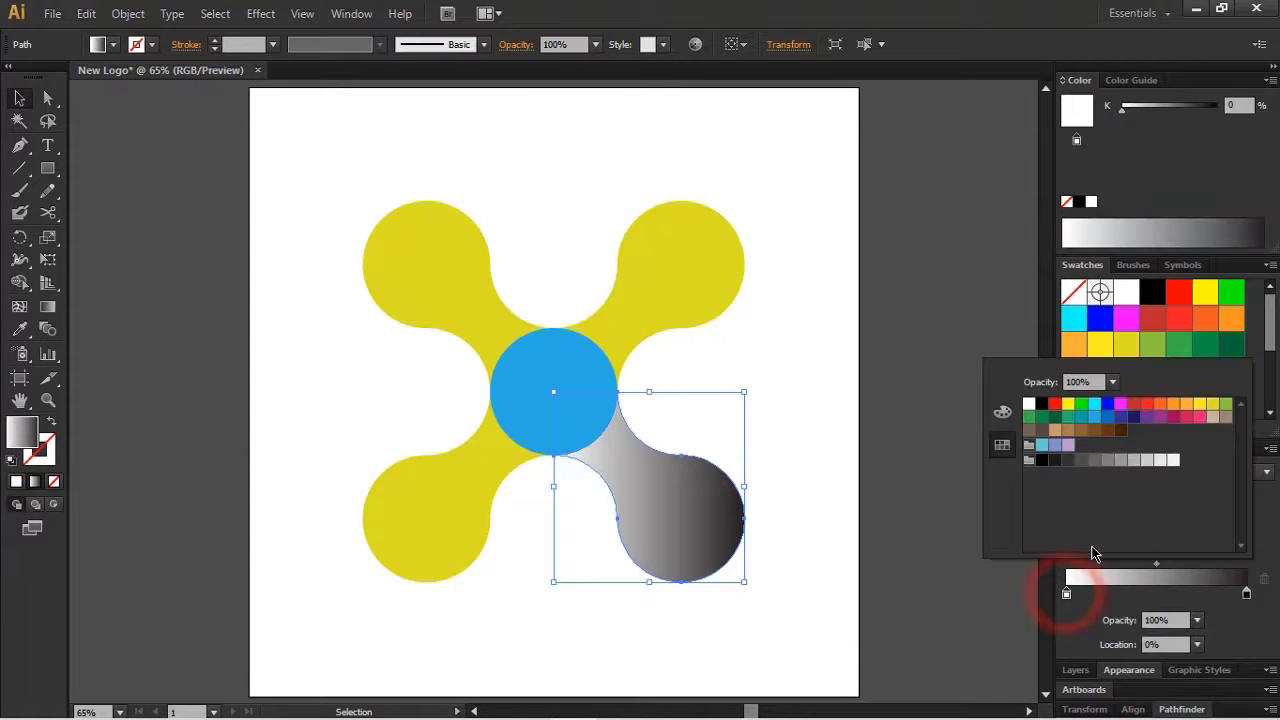
{"action": "left_click", "coordinate": [1094, 418]}
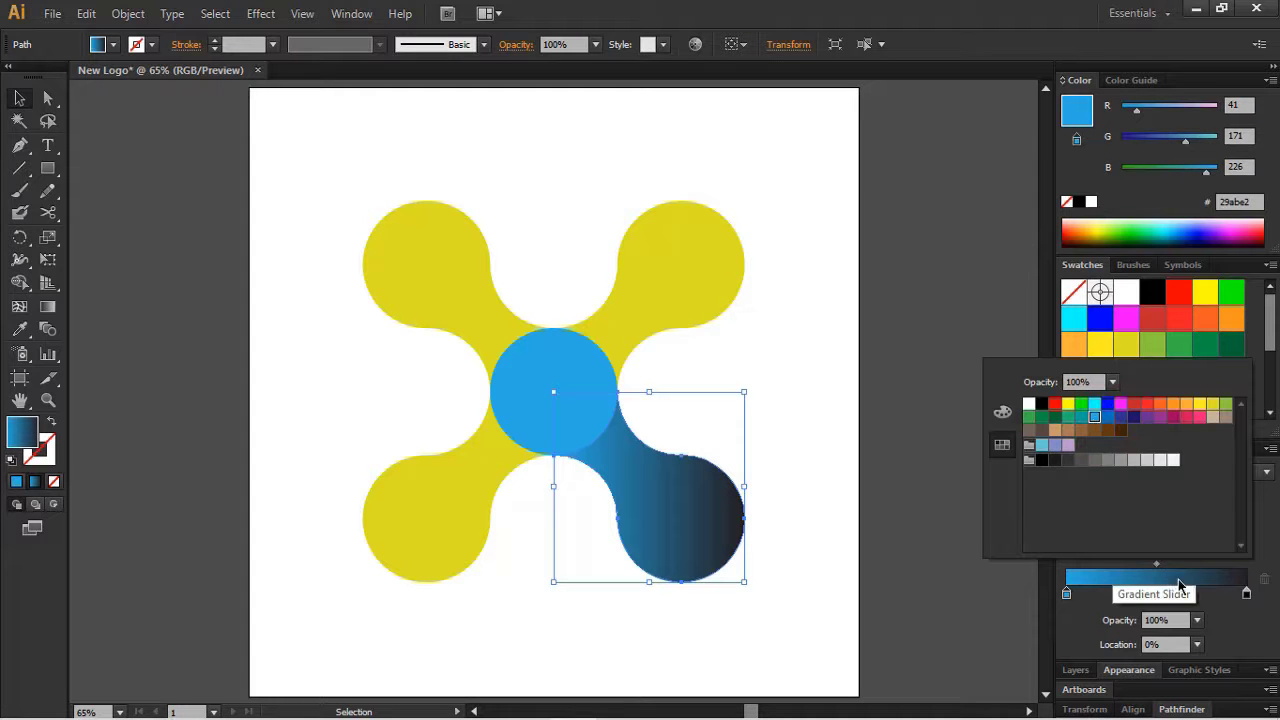
{"action": "left_click", "coordinate": [1246, 595]}
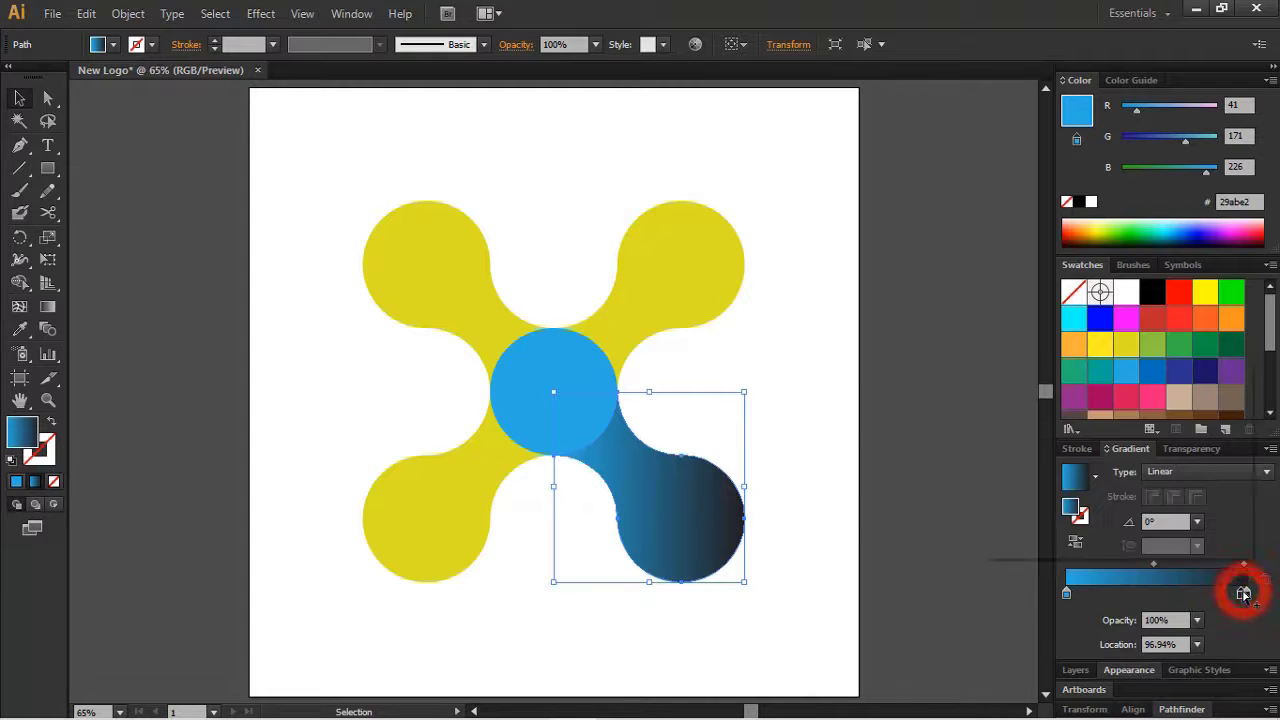
{"action": "double_click", "coordinate": [1244, 595]}
{"action": "left_click", "coordinate": [1228, 596]}
{"action": "left_click", "coordinate": [1224, 600]}
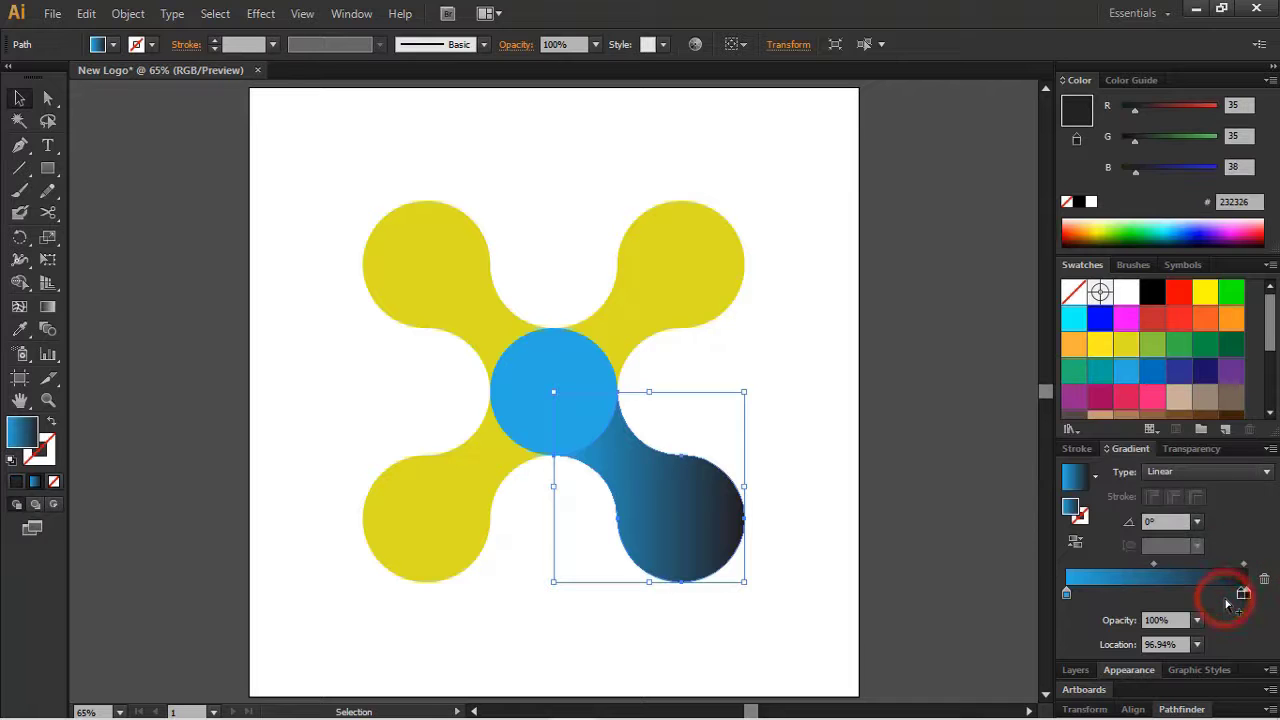
Step: Set the gradient's end stop to dark navy (1b143f) and its start stop to blue (389ce2)
{"action": "left_click", "coordinate": [1246, 595]}
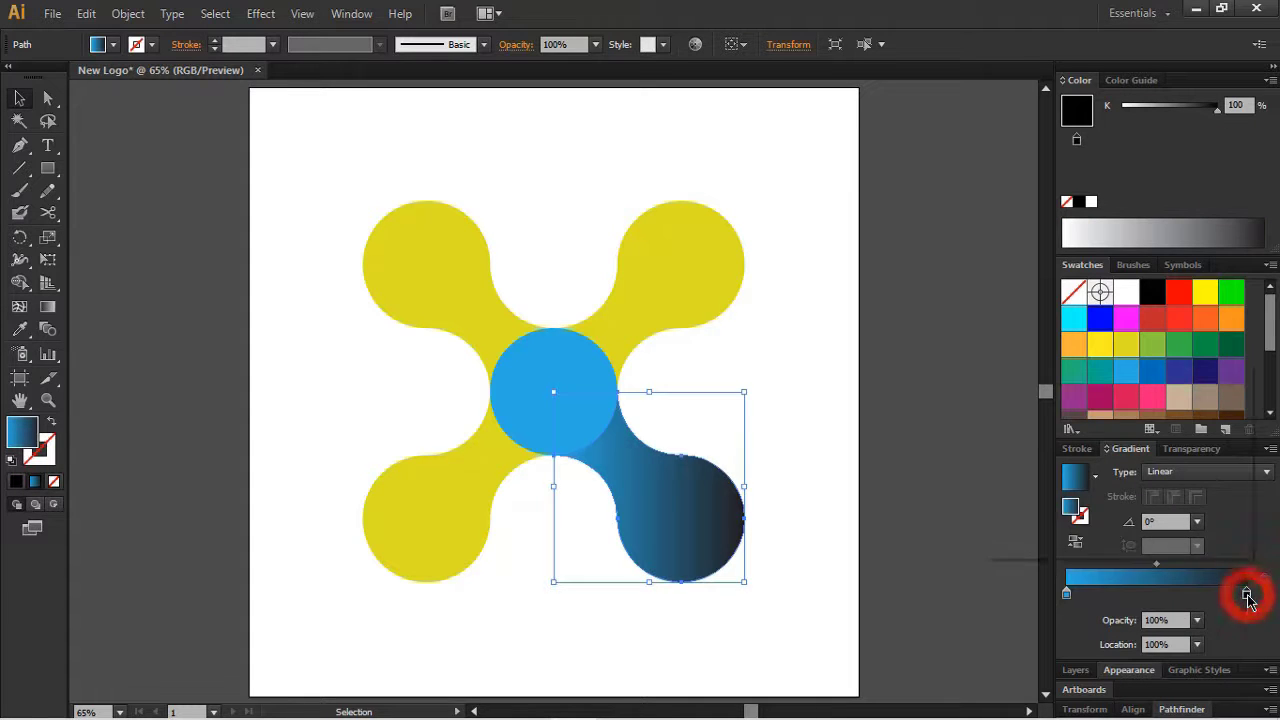
{"action": "double_click", "coordinate": [1246, 595]}
{"action": "left_click", "coordinate": [1132, 417]}
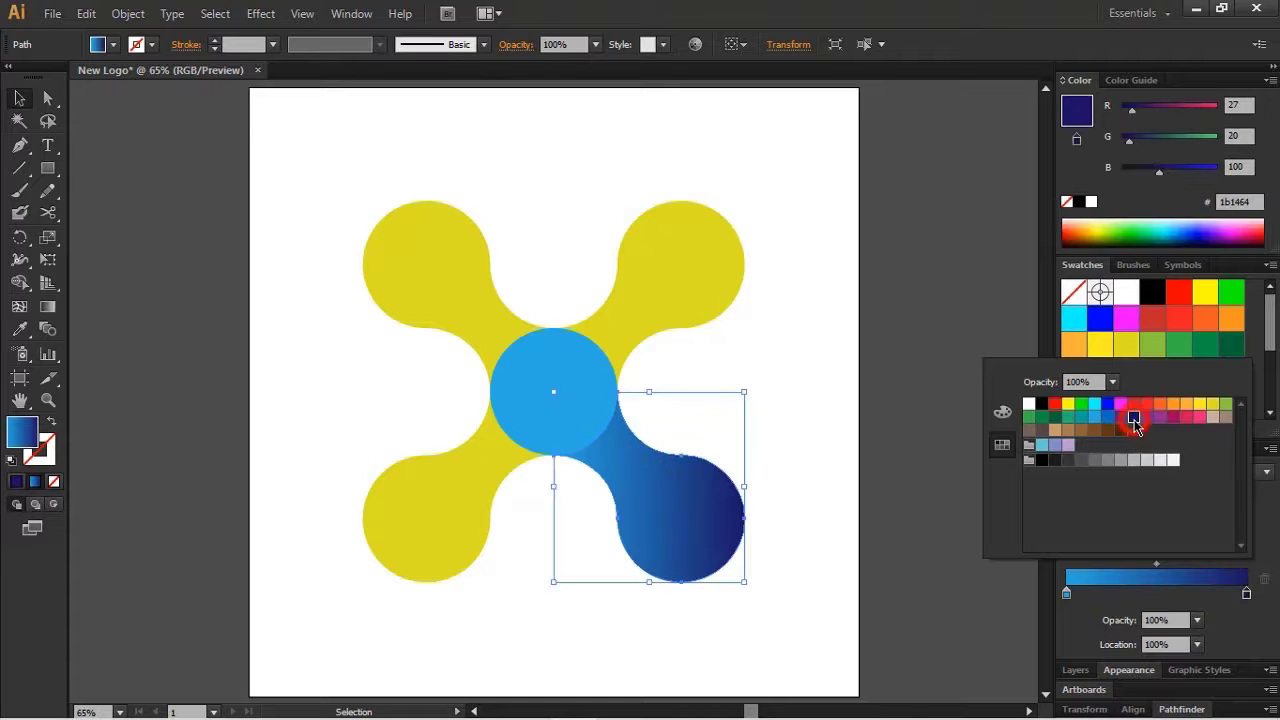
{"action": "left_click", "coordinate": [1070, 628]}
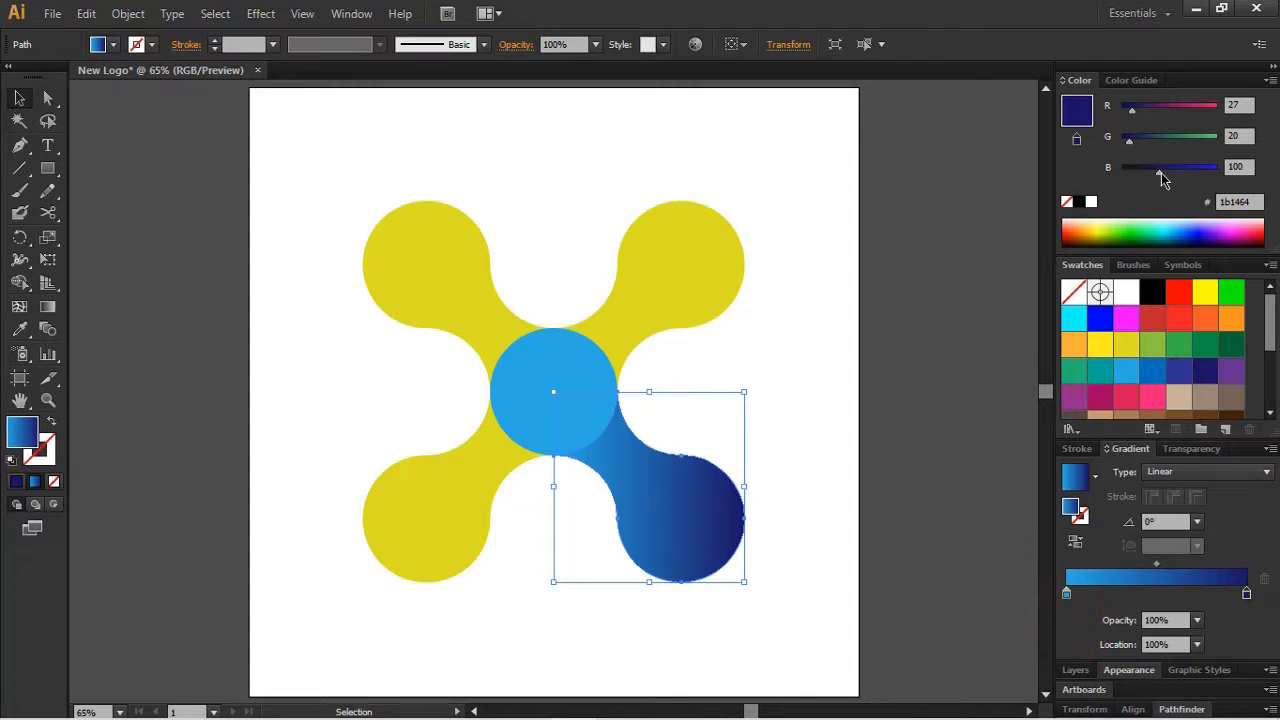
{"action": "left_click_drag", "start_coordinate": [1160, 173], "coordinate": [1146, 173]}
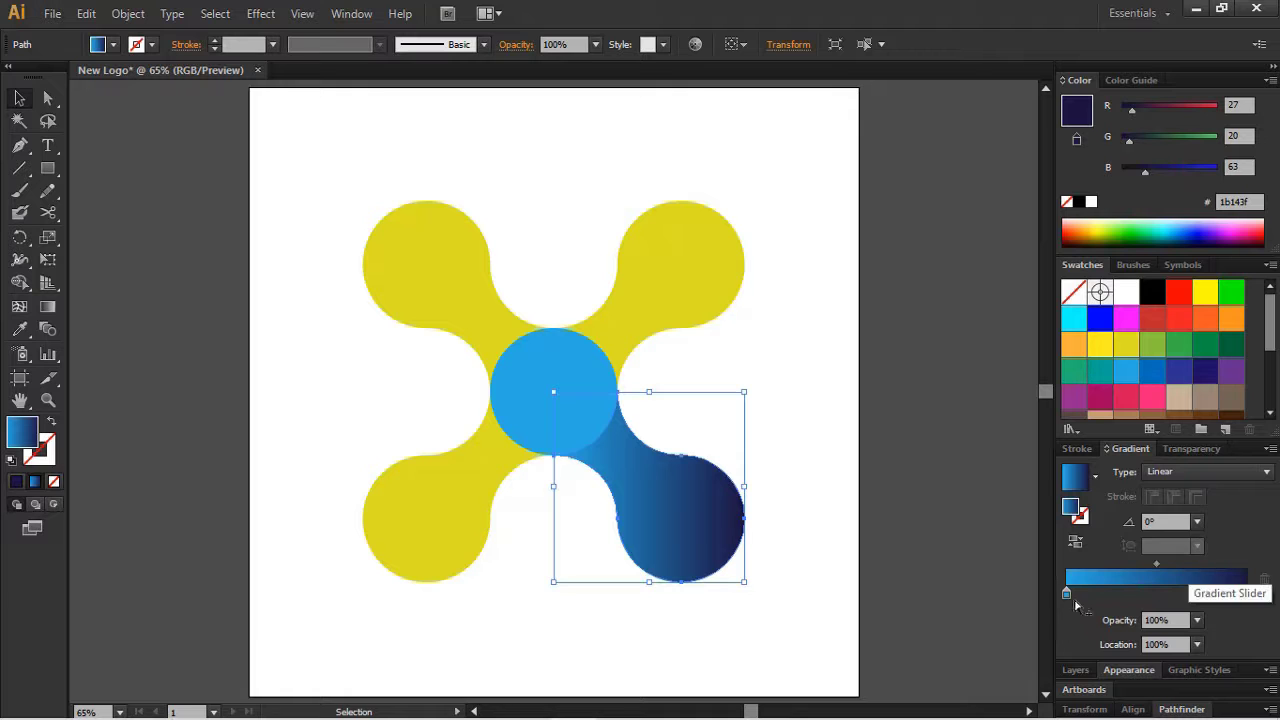
{"action": "left_click", "coordinate": [1066, 594]}
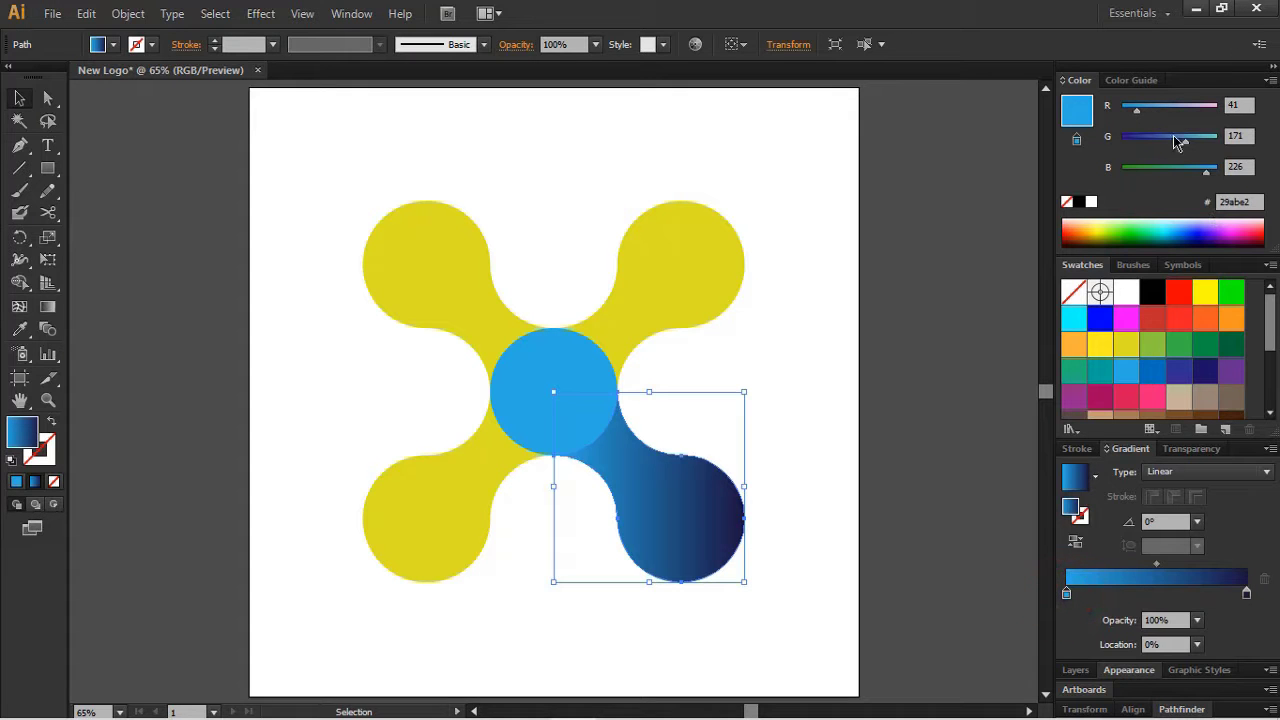
{"action": "left_click_drag", "start_coordinate": [1184, 139], "coordinate": [1145, 117]}
Step: Redirect the lower-right arm's gradient diagonally at -45.4°, running from the central circle's edge out to the arm's tip
{"action": "key", "text": "g"}
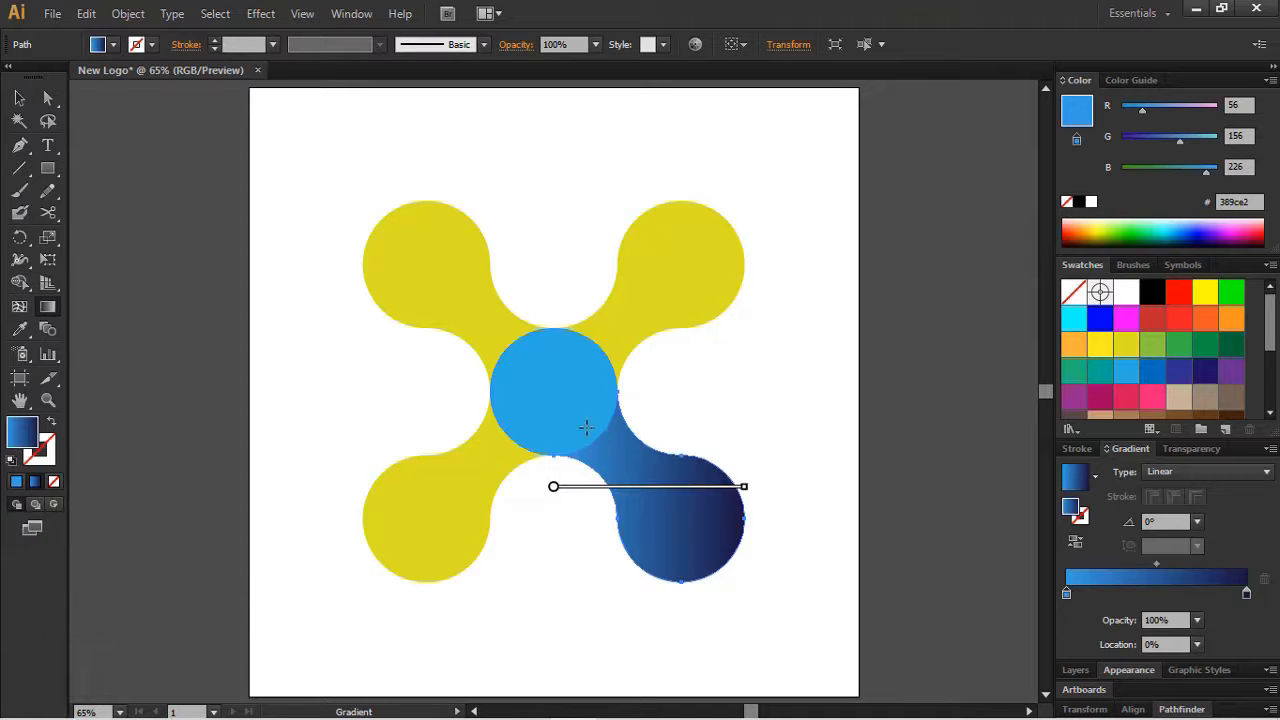
{"action": "left_click_drag", "start_coordinate": [558, 398], "coordinate": [748, 587]}
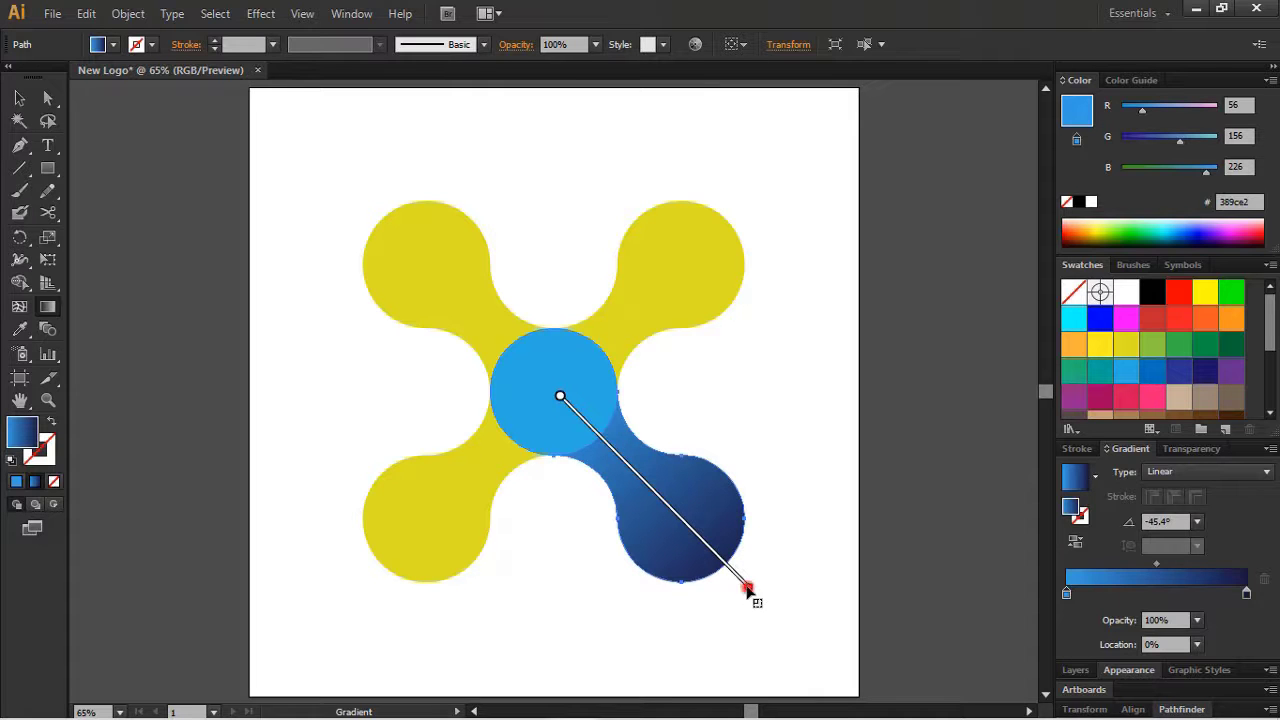
{"action": "left_click_drag", "start_coordinate": [748, 590], "coordinate": [695, 535]}
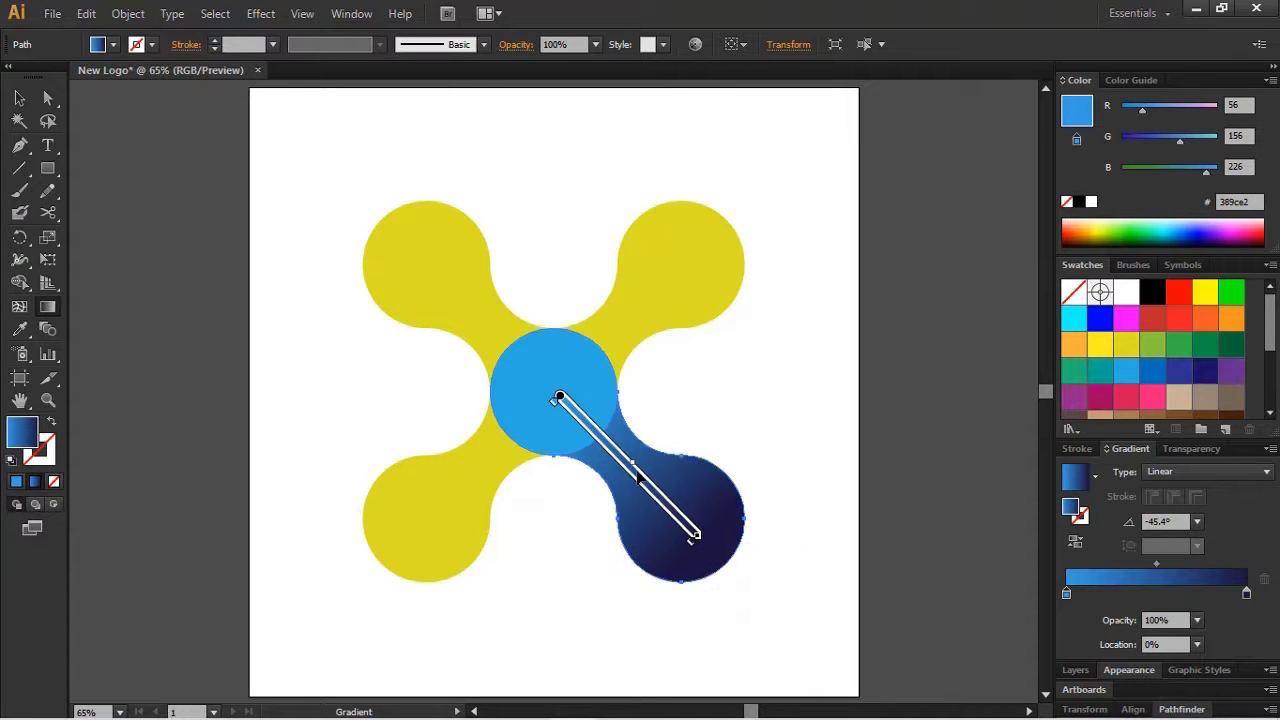
{"action": "left_click_drag", "start_coordinate": [638, 472], "coordinate": [680, 520]}
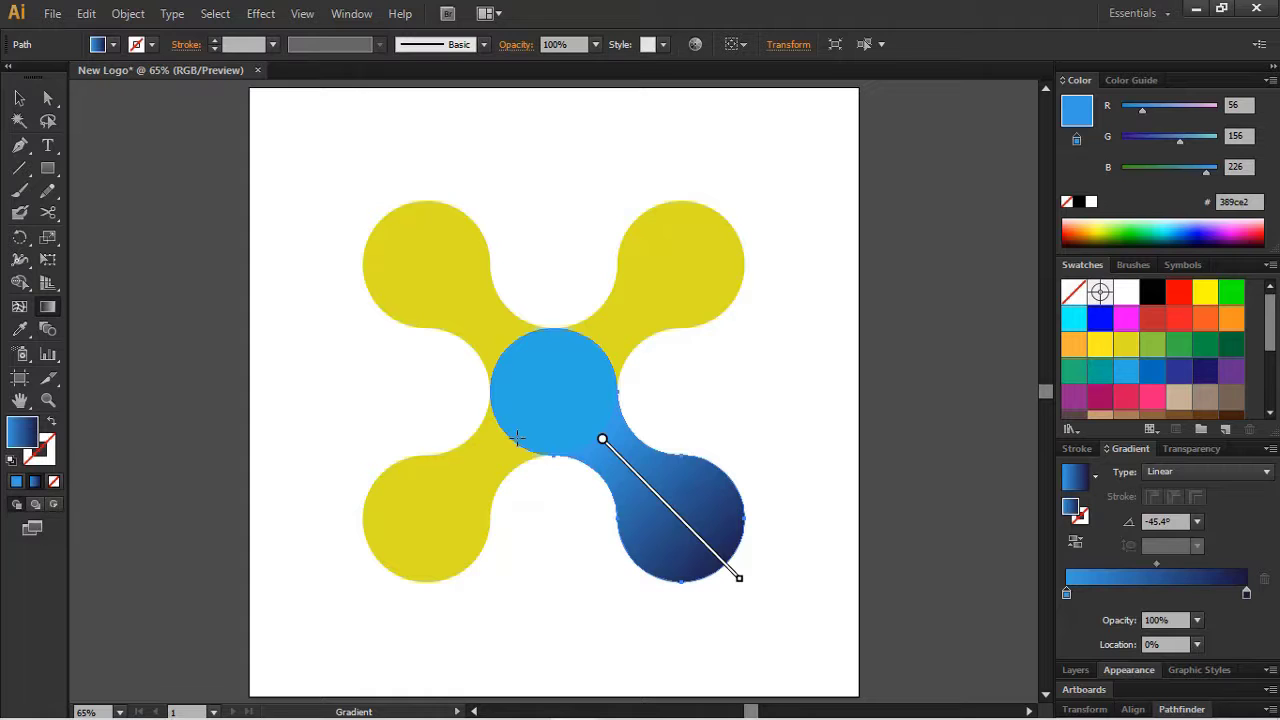
{"action": "key", "text": "v"}
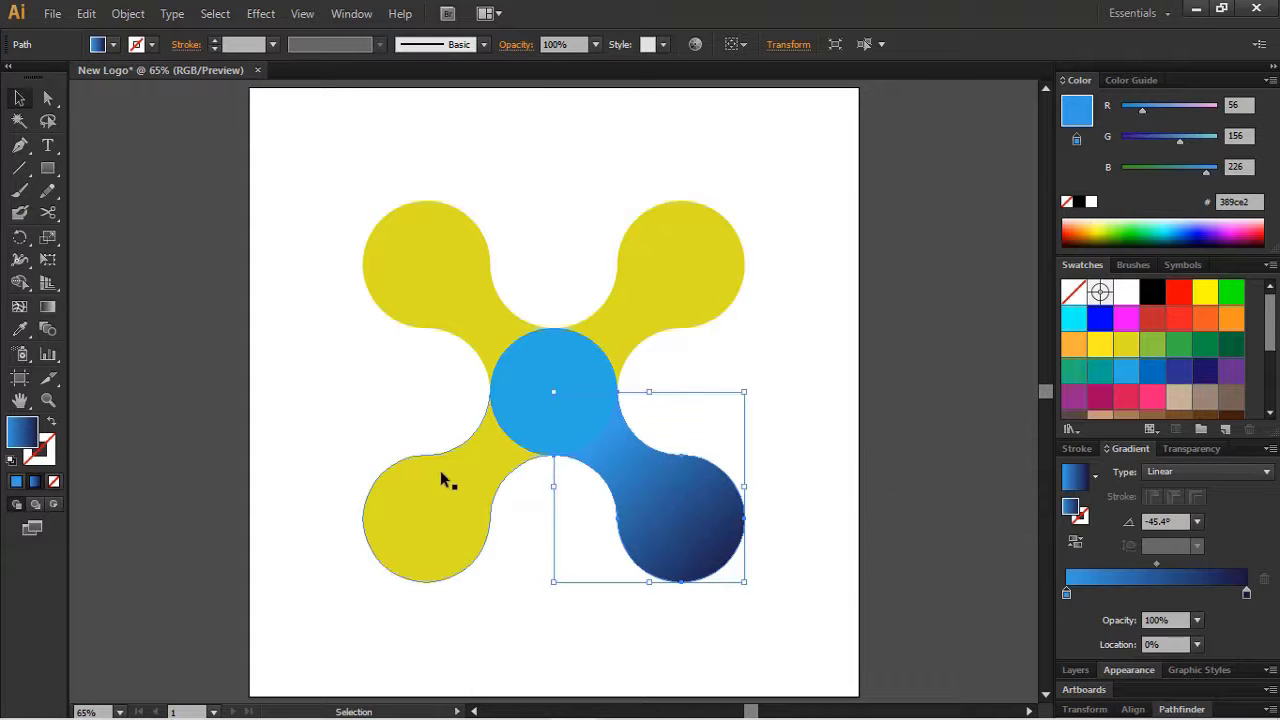
Step: Reverse the lower-right arm's gradient so the dark navy starts beside the central circle
{"action": "left_click", "coordinate": [442, 507]}
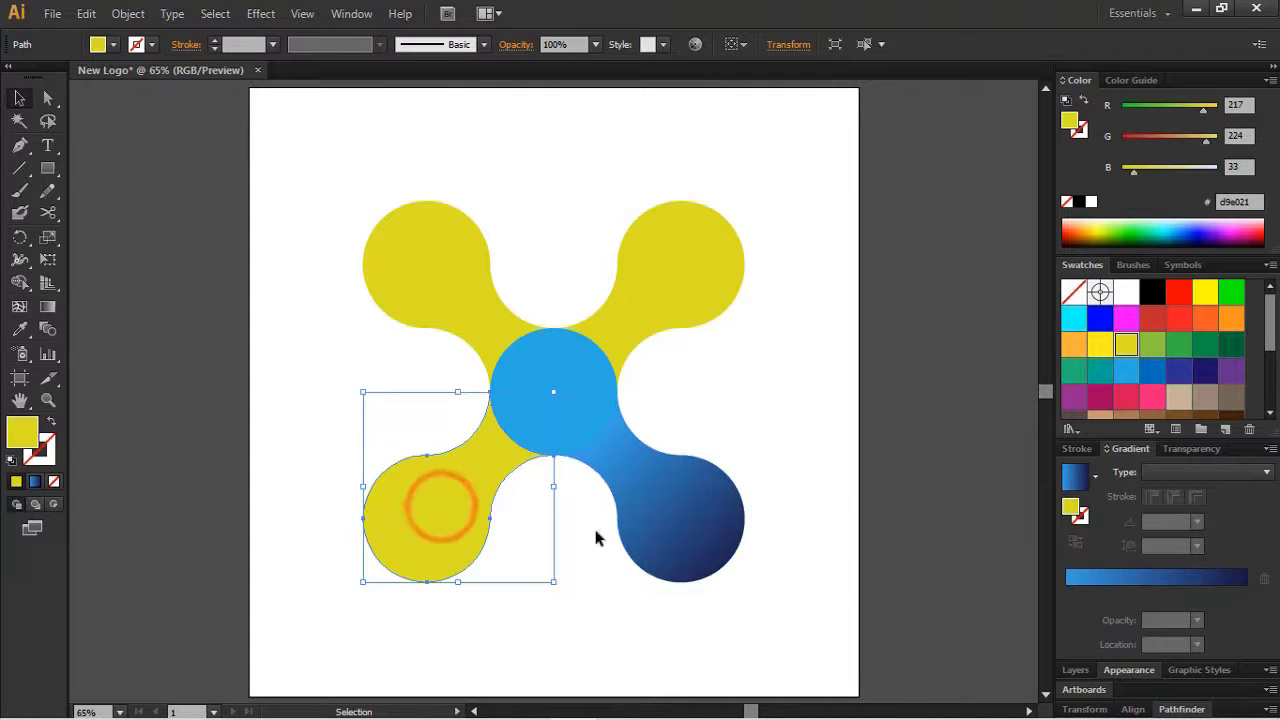
{"action": "left_click", "coordinate": [650, 523]}
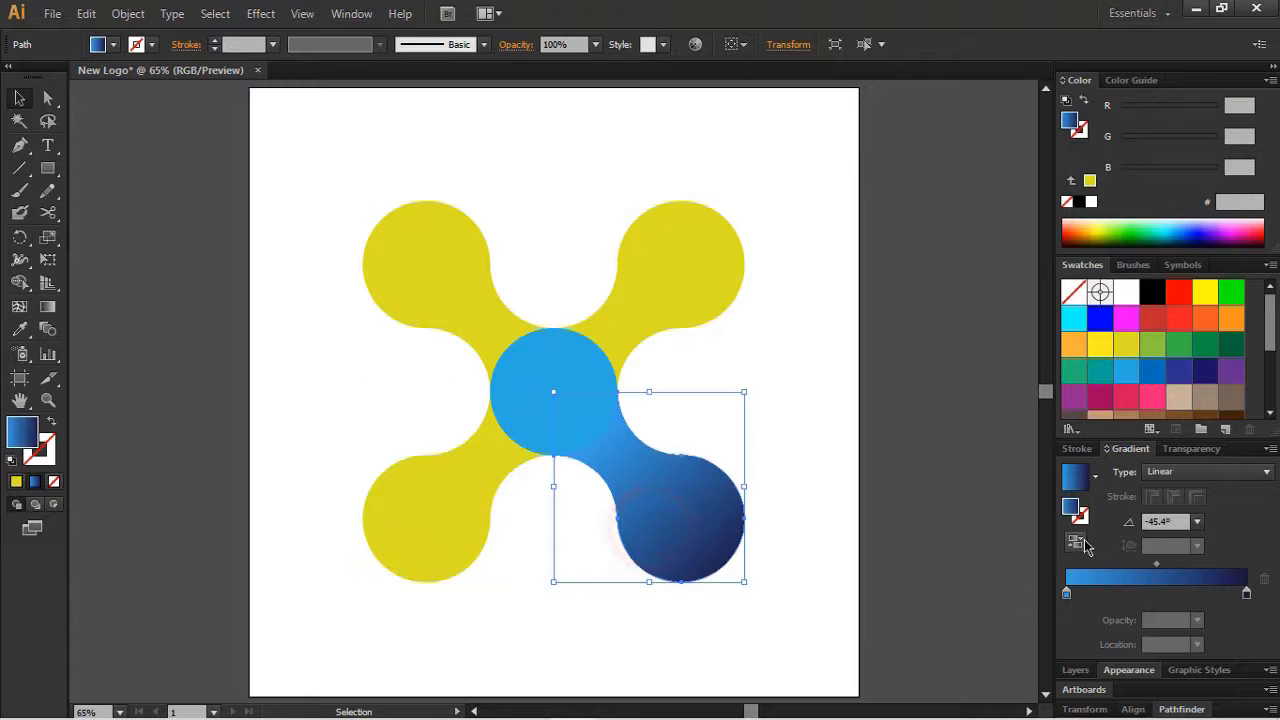
{"action": "left_click", "coordinate": [1076, 542]}
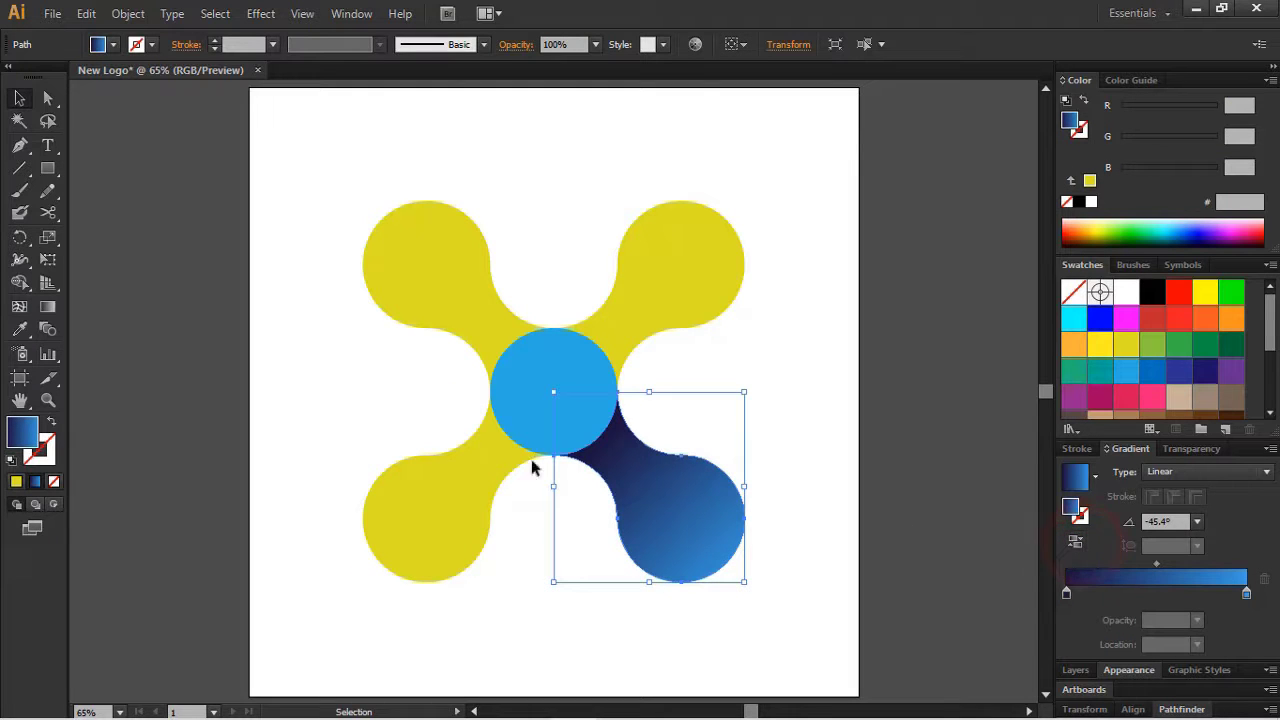
Step: Apply the same blue gradient to the lower-left arm and angle it at -135.2°, dark beside the central circle and light at the tip
{"action": "left_click", "coordinate": [400, 495]}
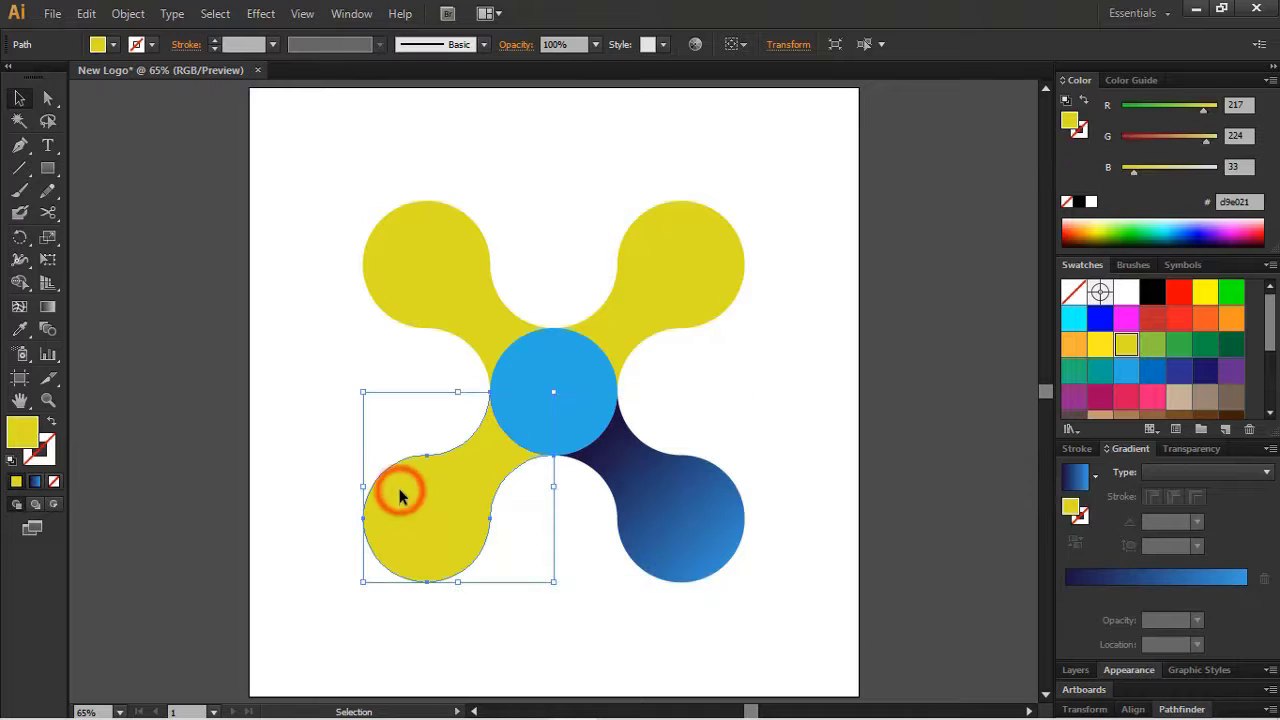
{"action": "left_click", "coordinate": [35, 483]}
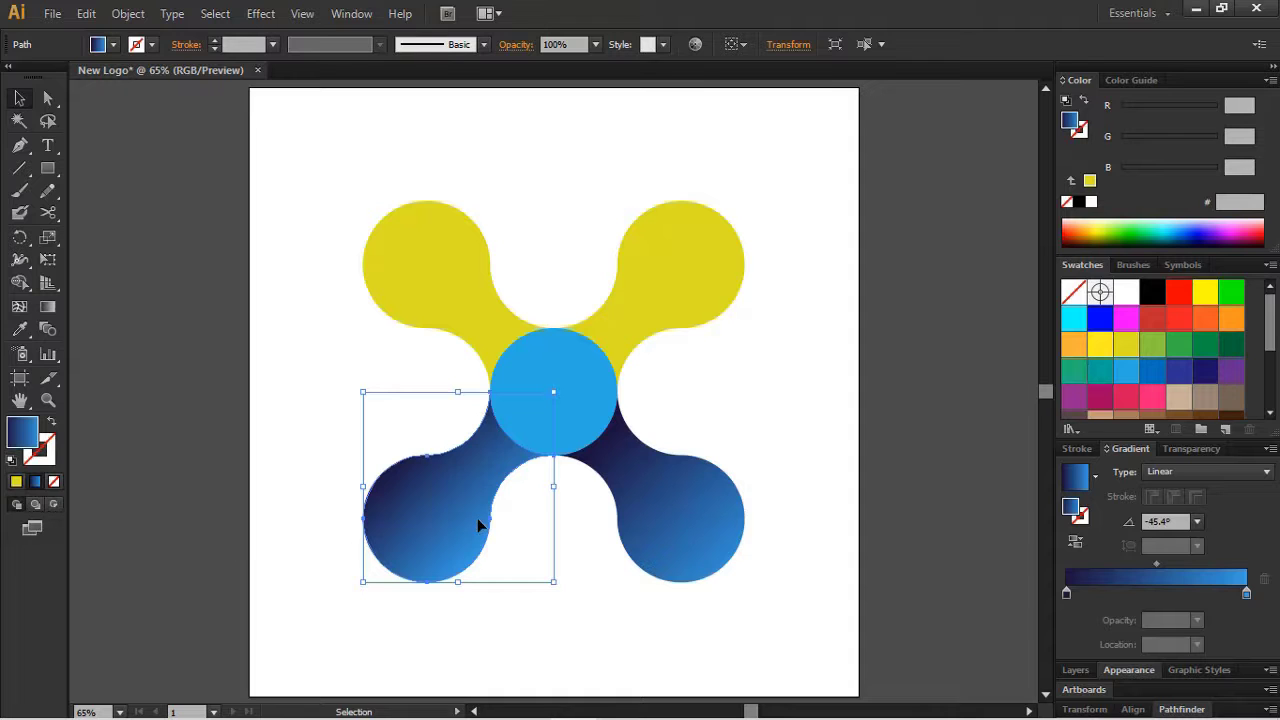
{"action": "key", "text": "g"}
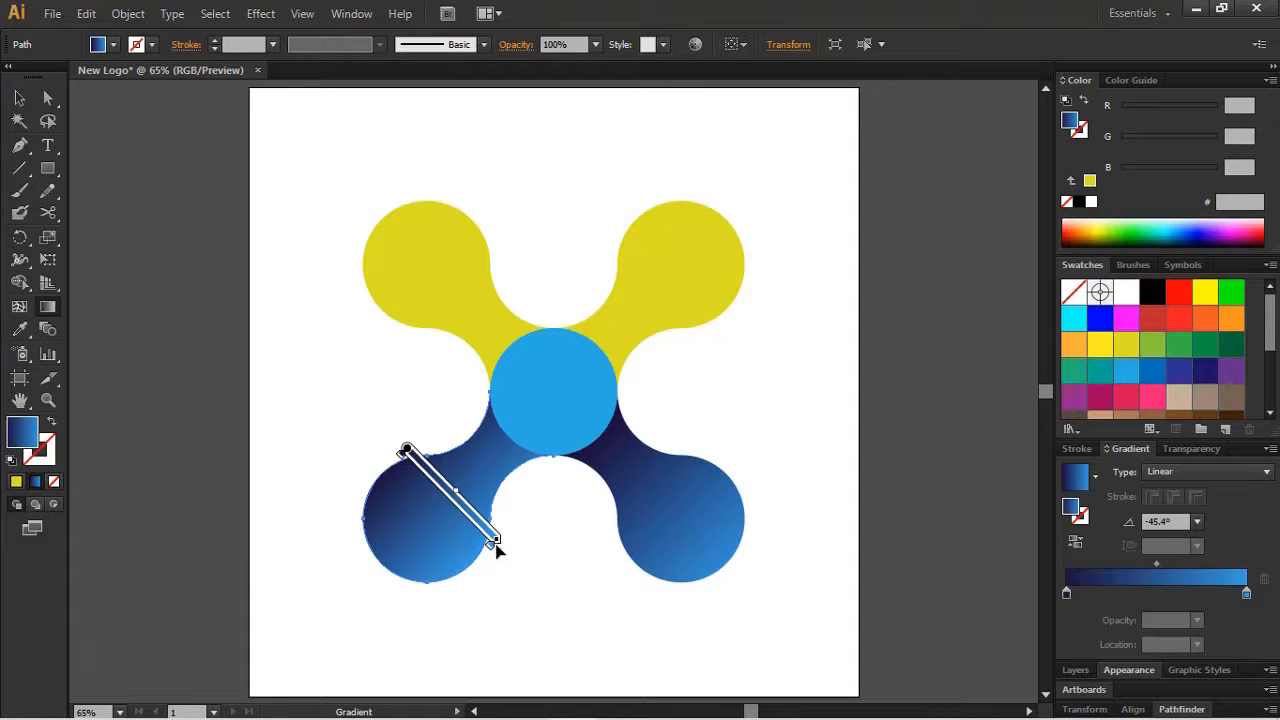
{"action": "mouse_move", "coordinate": [502, 544]}
{"action": "left_mouse_down"}
{"action": "mouse_move", "coordinate": [423, 571]}
{"action": "mouse_move", "coordinate": [295, 531]}
{"action": "left_mouse_up"}
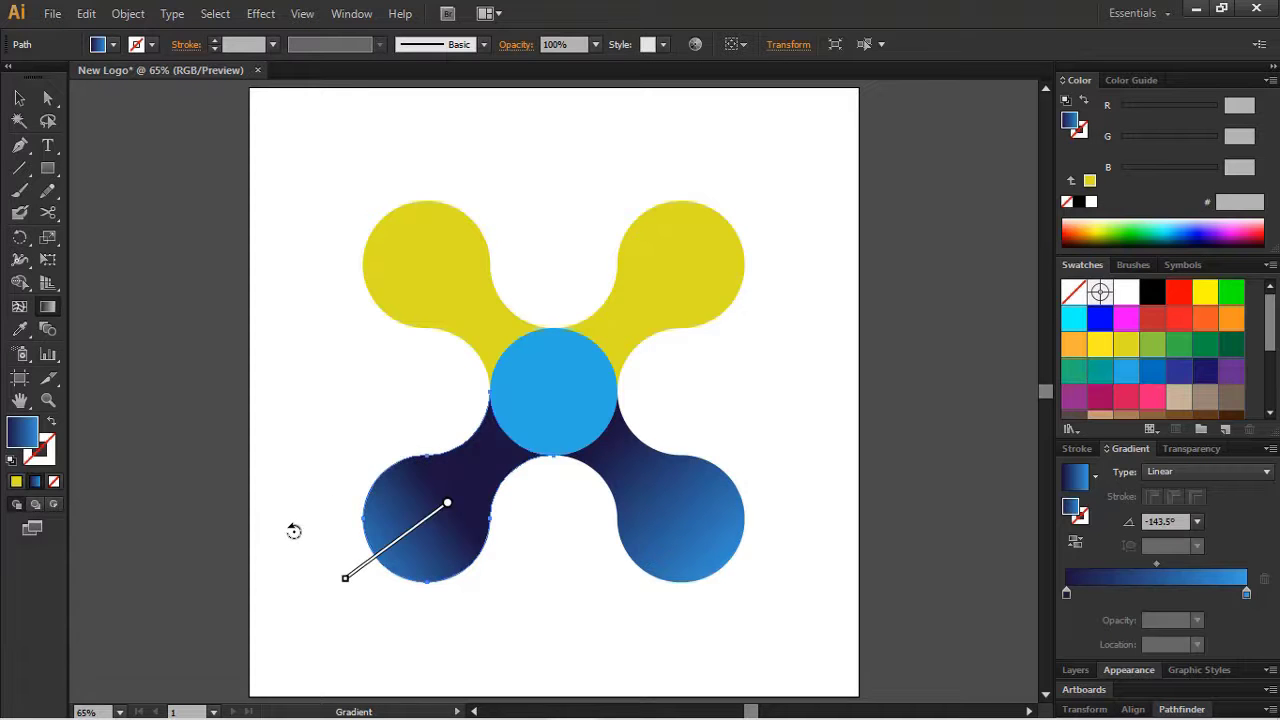
{"action": "mouse_move", "coordinate": [404, 538]}
{"action": "left_mouse_down"}
{"action": "mouse_move", "coordinate": [441, 483]}
{"action": "mouse_move", "coordinate": [458, 487]}
{"action": "left_mouse_up"}
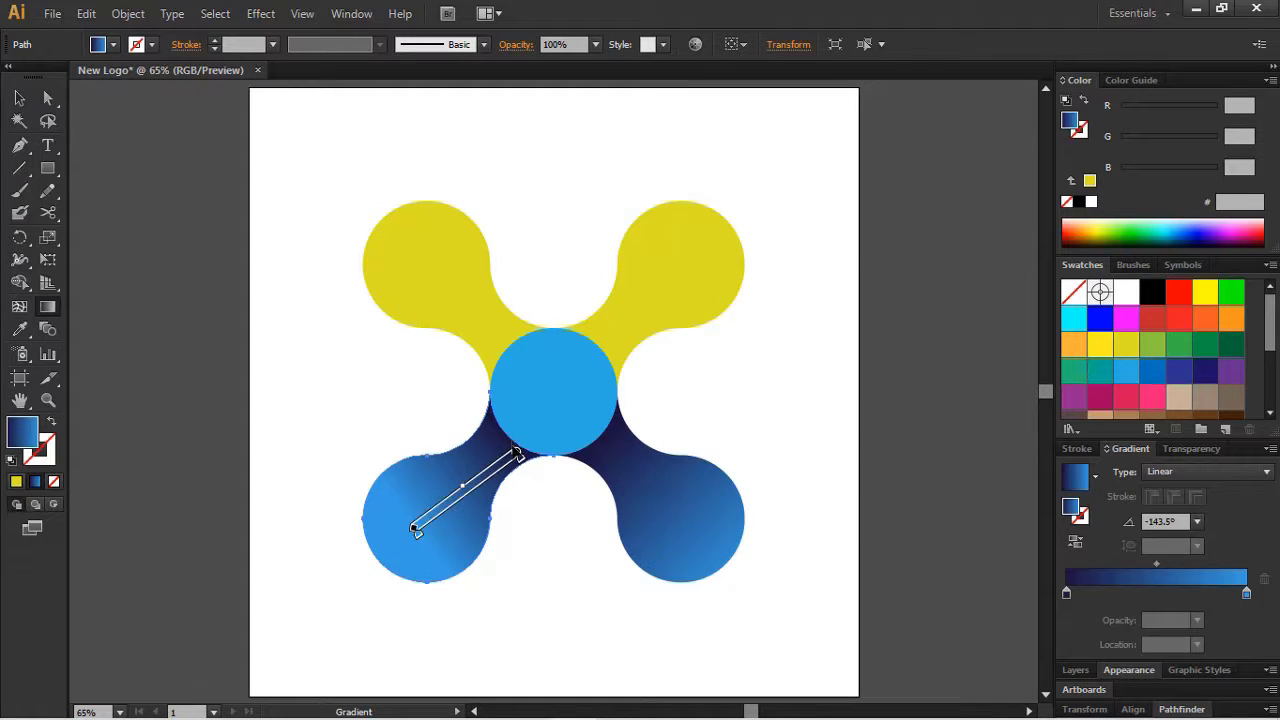
{"action": "left_click_drag", "start_coordinate": [508, 436], "coordinate": [385, 566]}
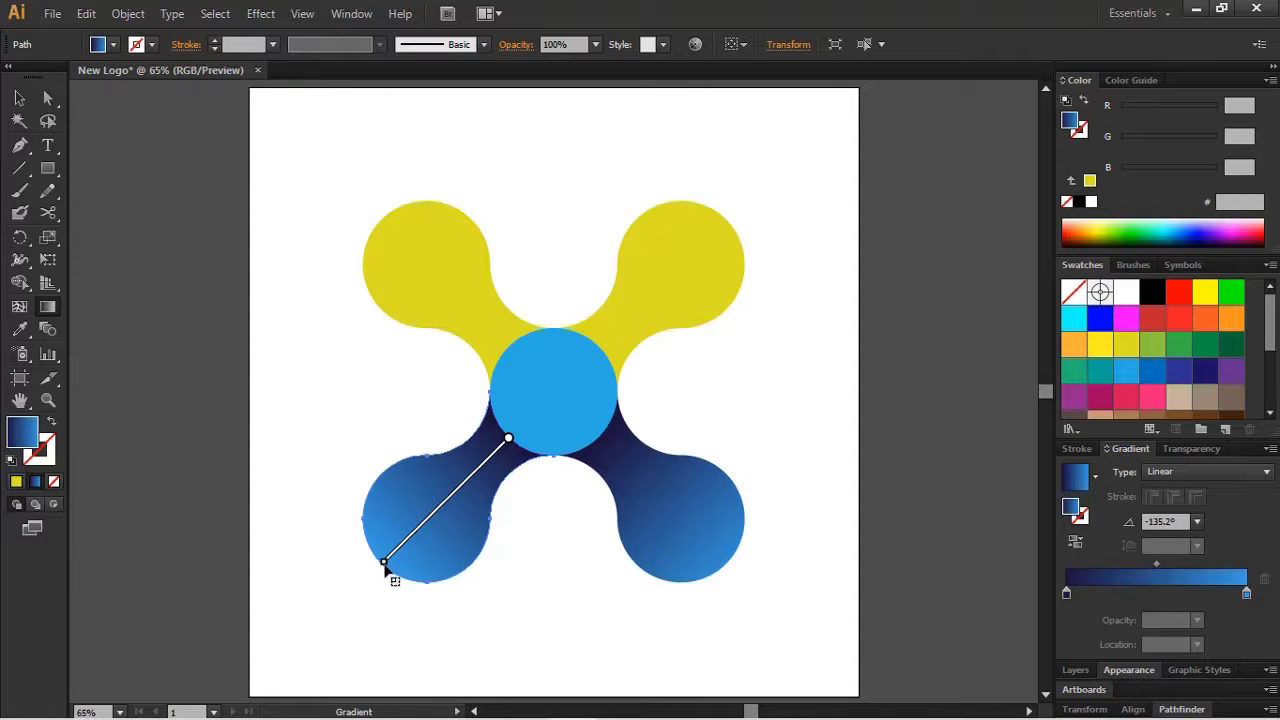
{"action": "key", "text": "v"}
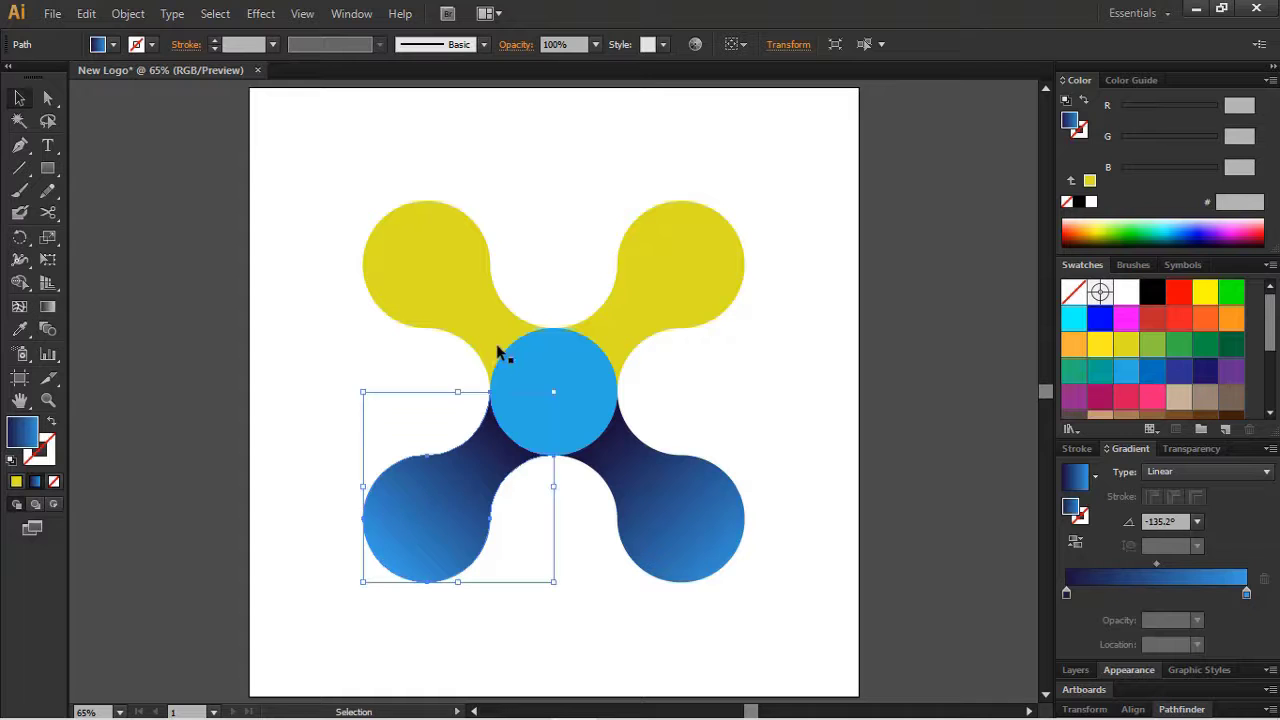
Step: Apply the blue gradient to the upper-left arm and angle it at 136.3°, dark beside the central circle and light at the tip
{"action": "left_click", "coordinate": [434, 291]}
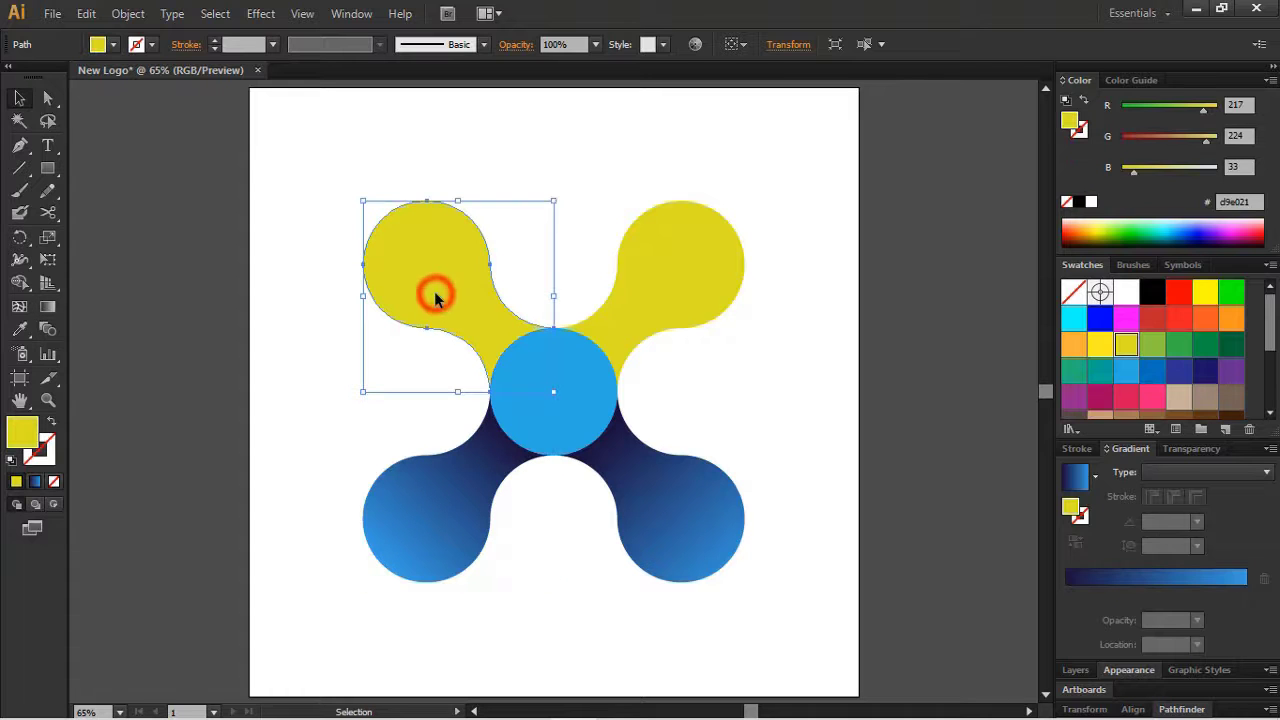
{"action": "left_click", "coordinate": [34, 482]}
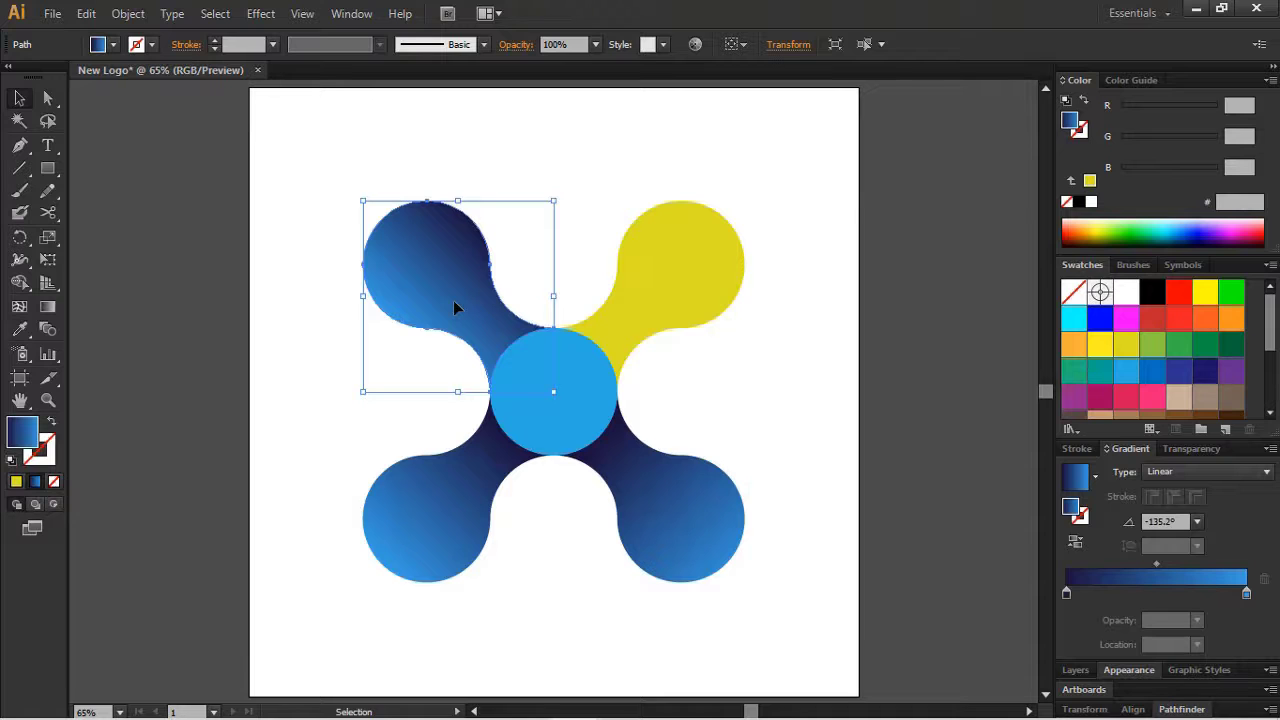
{"action": "key", "text": "g"}
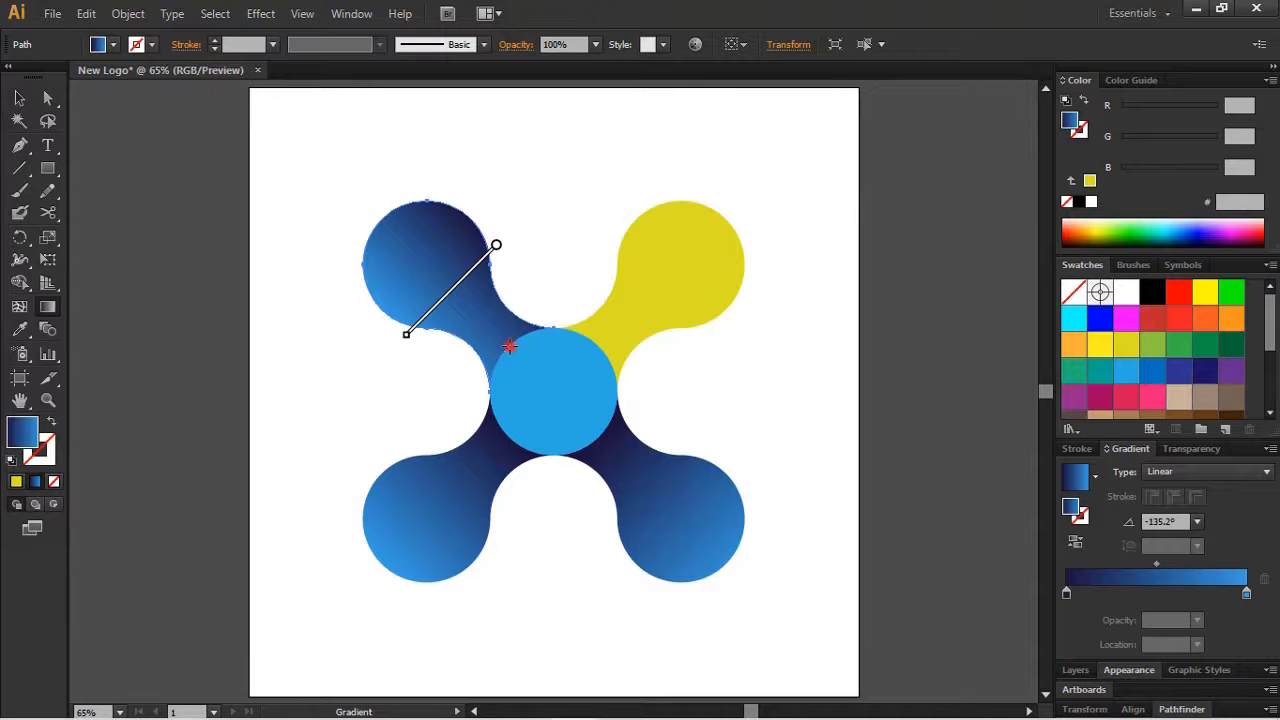
{"action": "left_click_drag", "start_coordinate": [510, 346], "coordinate": [383, 228]}
{"action": "key", "text": "v"}
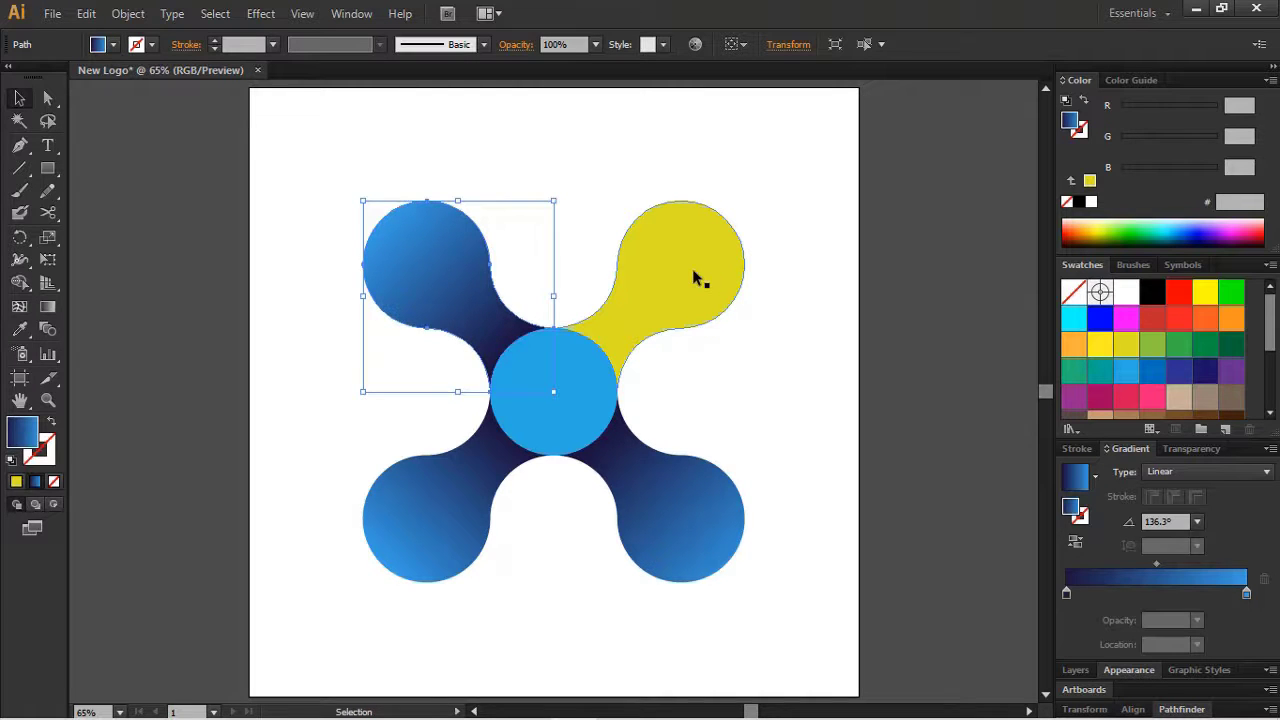
Step: Merge the yellow upper-right arm, the central circle and the lower-left arm into one diagonal shape with Shape Builder
{"action": "left_click", "coordinate": [692, 270]}
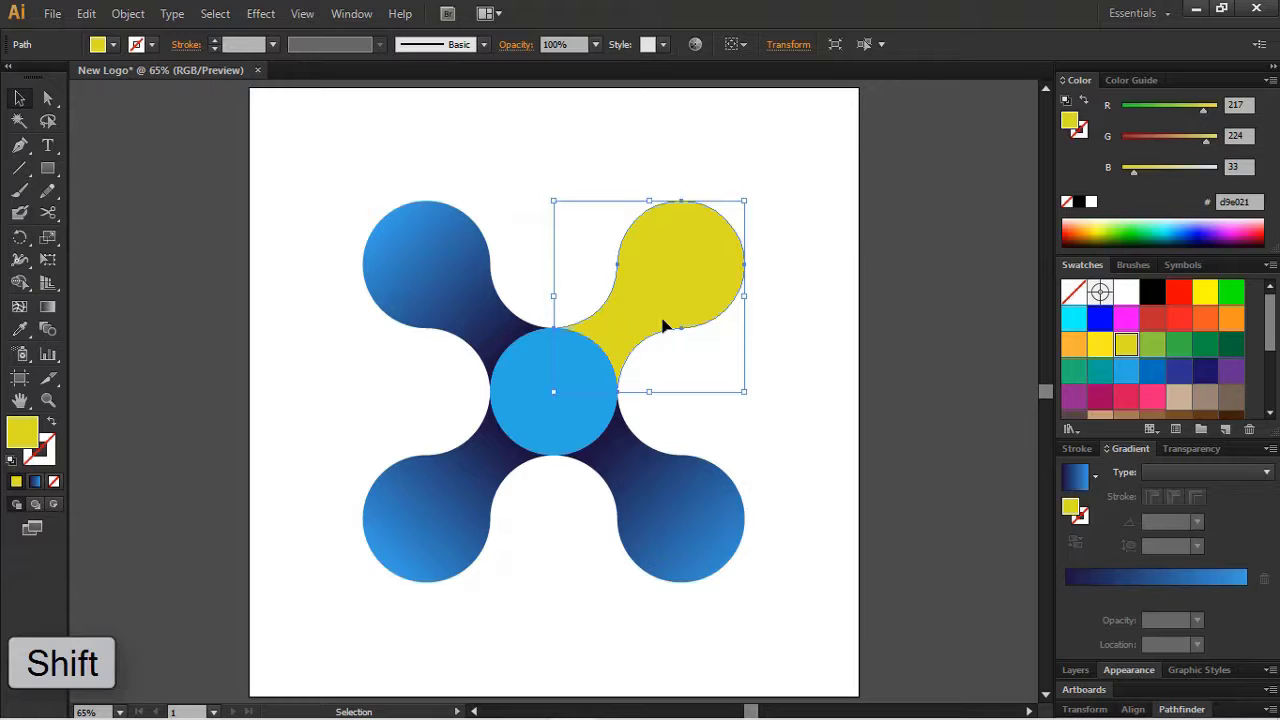
{"action": "left_click", "coordinate": [561, 420], "text": "shift"}
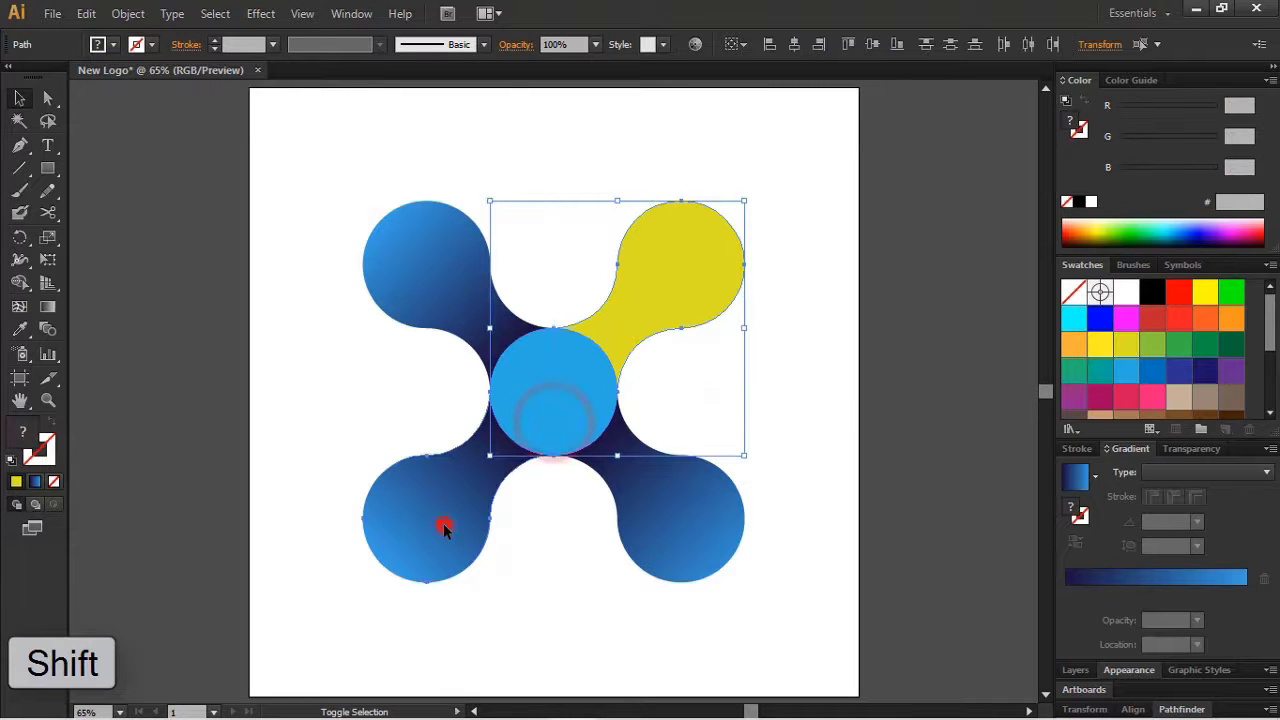
{"action": "left_click", "coordinate": [444, 530], "text": "shift"}
{"action": "key", "text": "shift+m"}
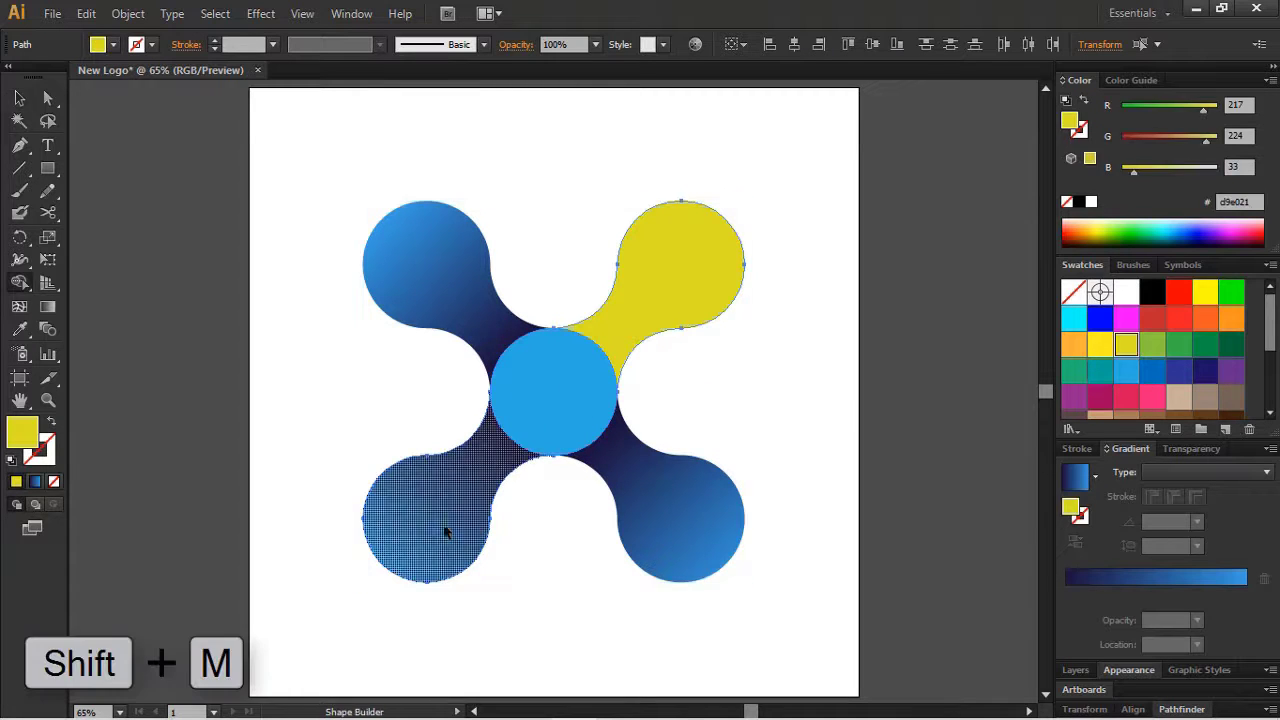
{"action": "left_click_drag", "start_coordinate": [678, 284], "coordinate": [467, 496]}
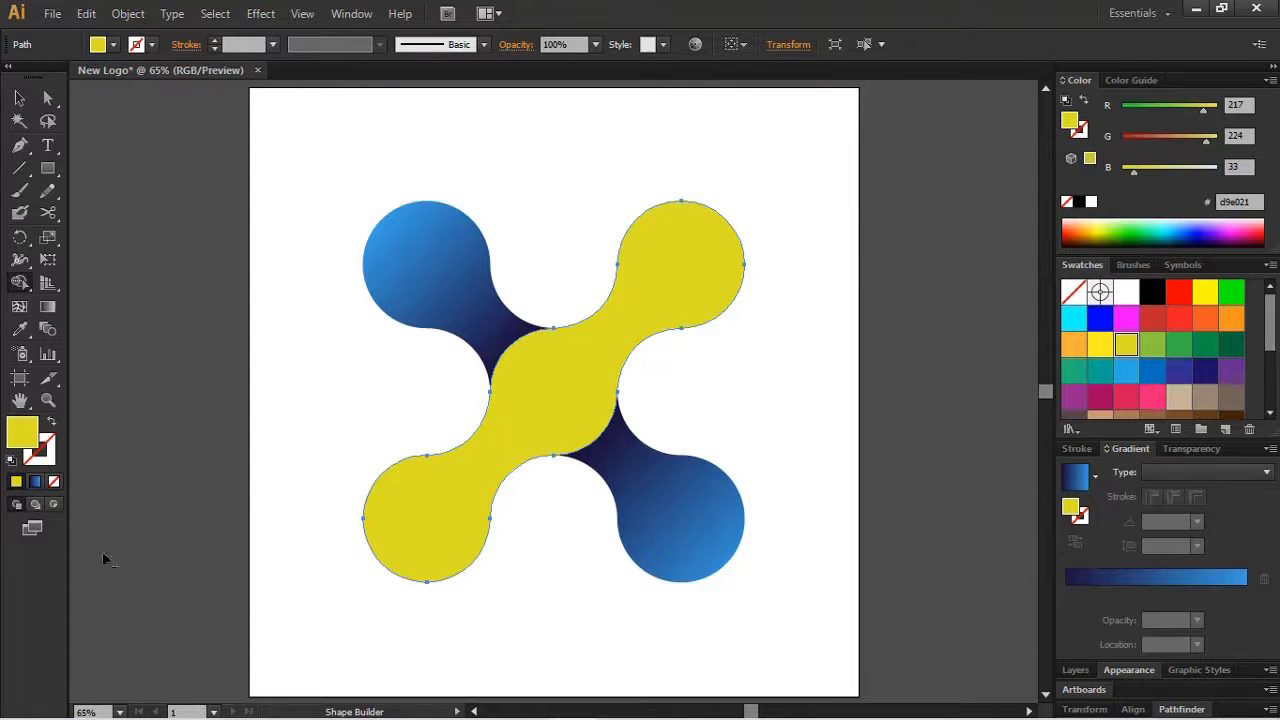
Step: Fill the merged diagonal shape with the blue gradient at 44°, dark at the lower-left tip and light at the upper-right tip
{"action": "left_click", "coordinate": [37, 482]}
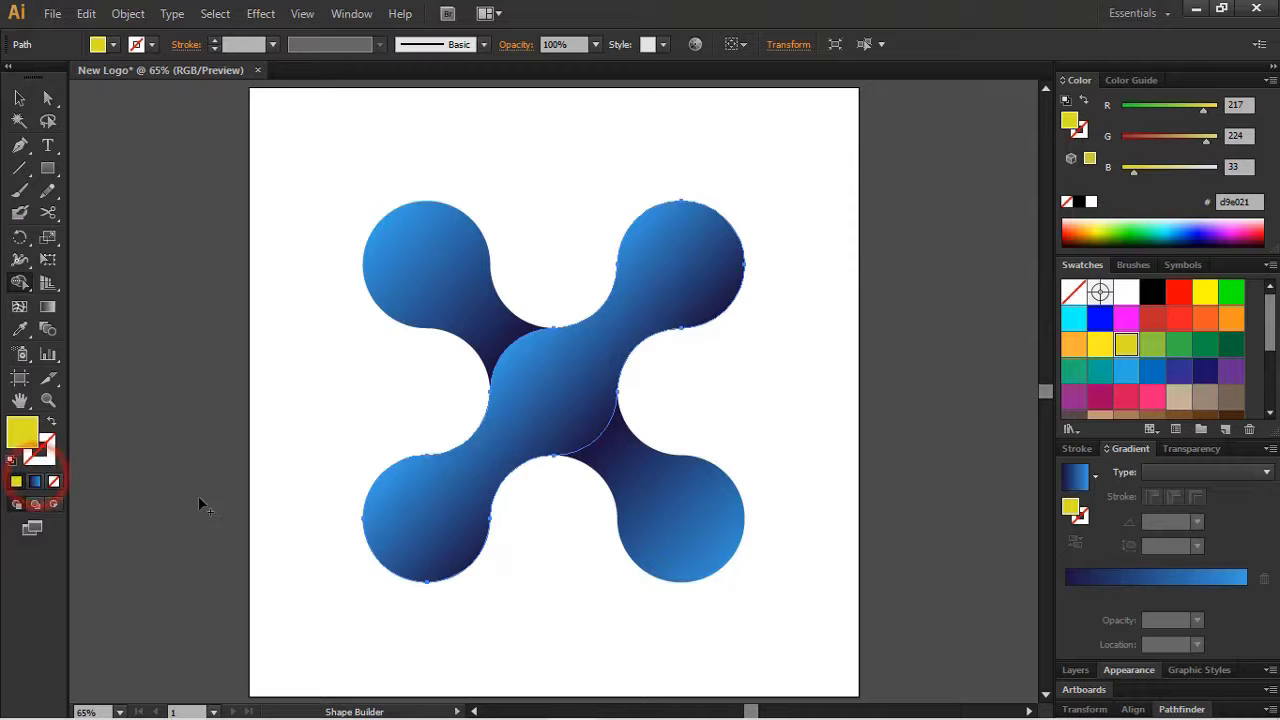
{"action": "key", "text": "v"}
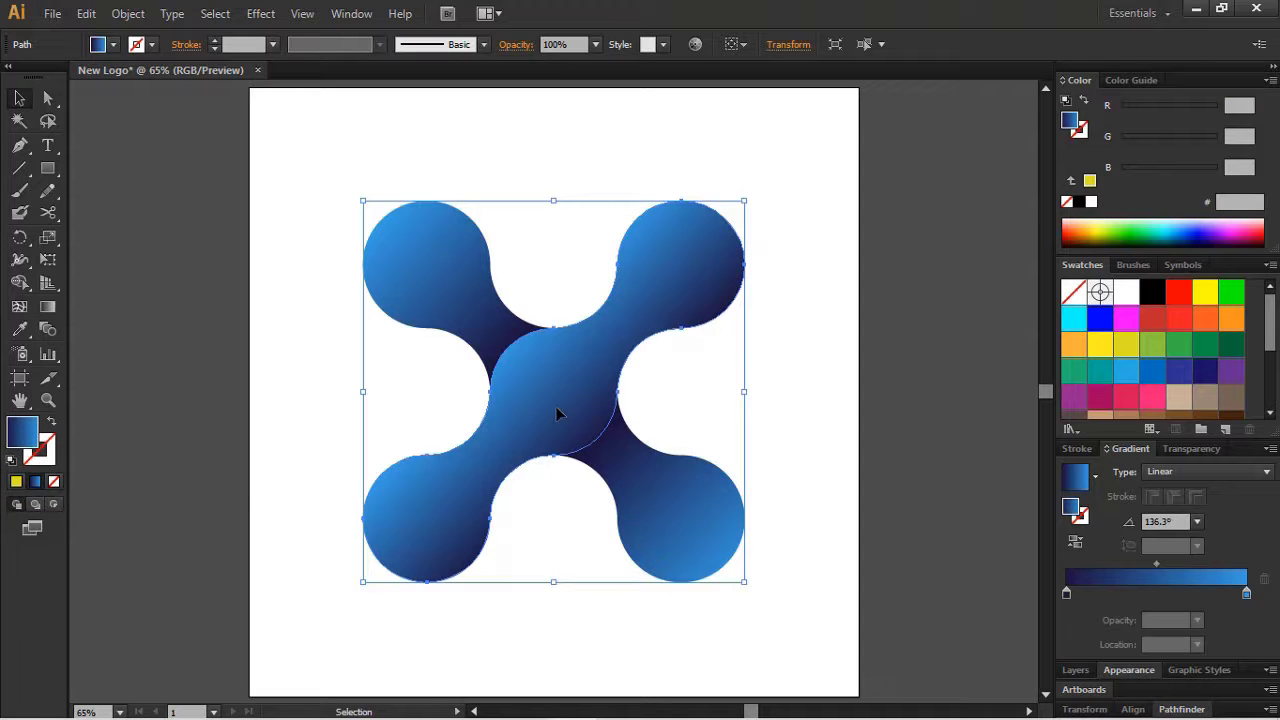
{"action": "key", "text": "g"}
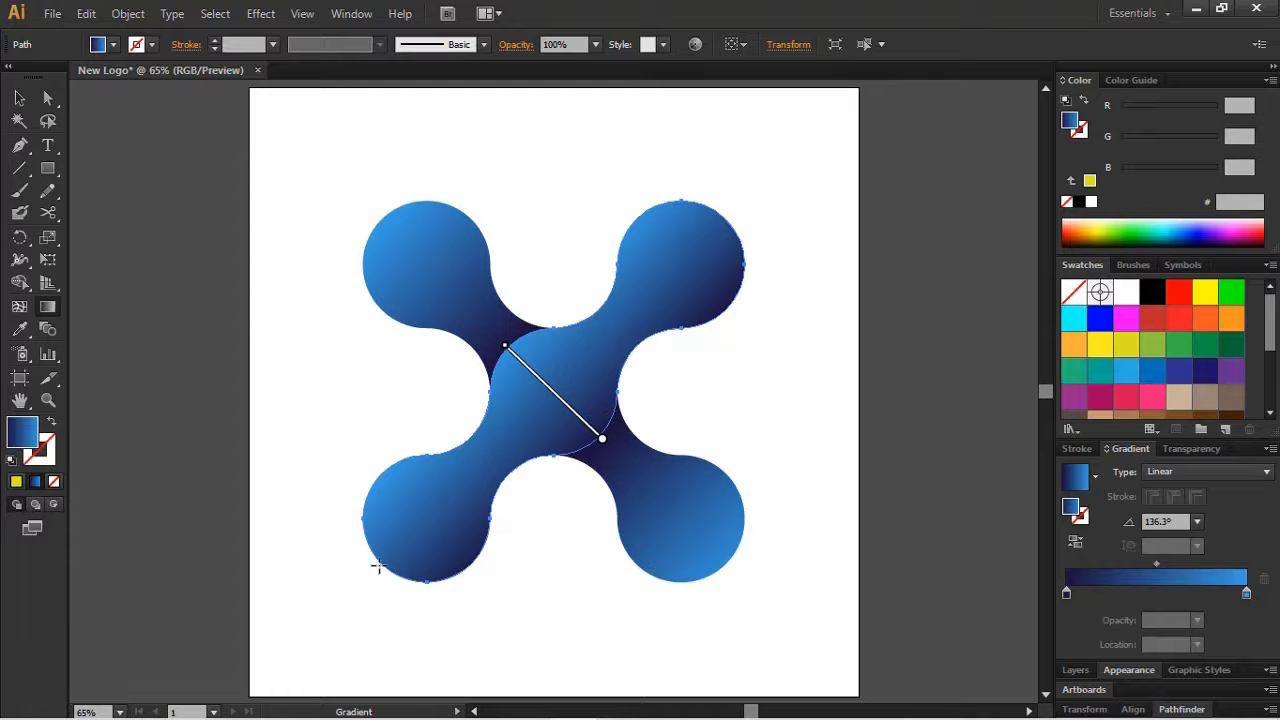
{"action": "mouse_move", "coordinate": [376, 558]}
{"action": "left_mouse_down"}
{"action": "mouse_move", "coordinate": [730, 197]}
{"action": "mouse_move", "coordinate": [727, 226]}
{"action": "left_mouse_up"}
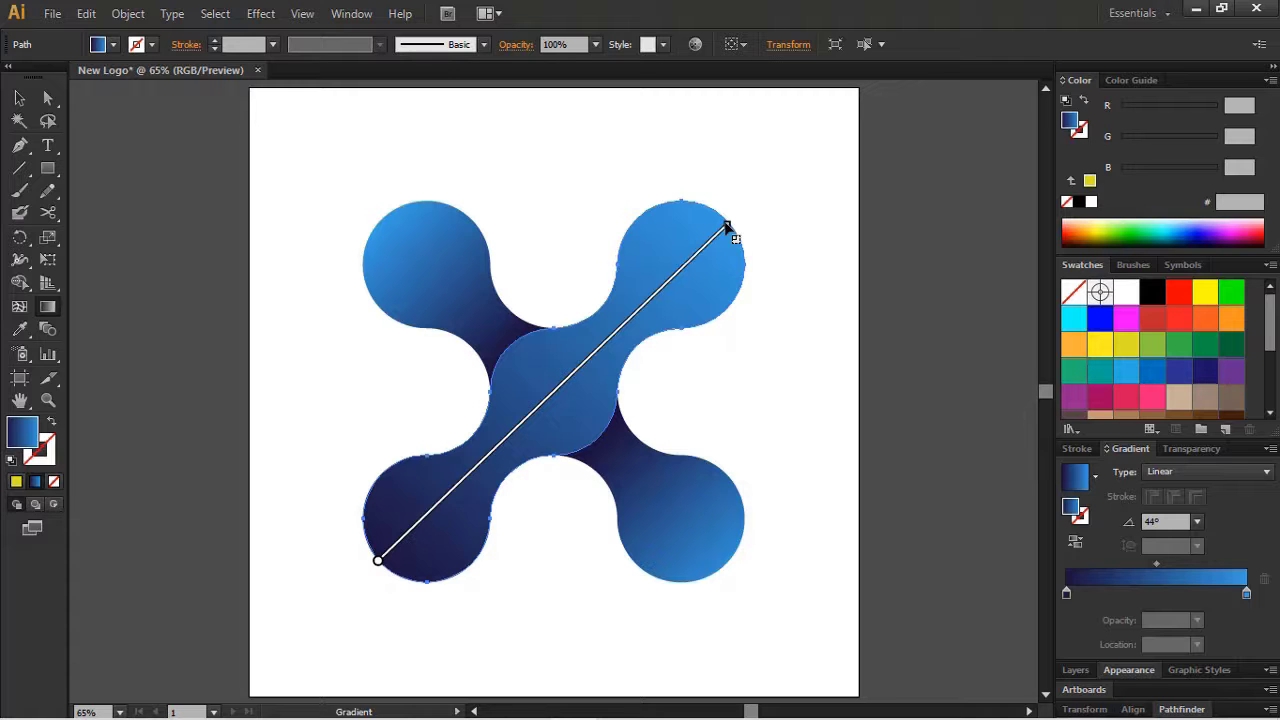
Step: Move the diagonal shape's blue gradient stop inward and add a white (ffffff) stop at 100% location
{"action": "left_click", "coordinate": [1247, 594]}
{"action": "left_click_drag", "start_coordinate": [1247, 594], "coordinate": [1196, 594]}
{"action": "left_click", "coordinate": [1230, 595]}
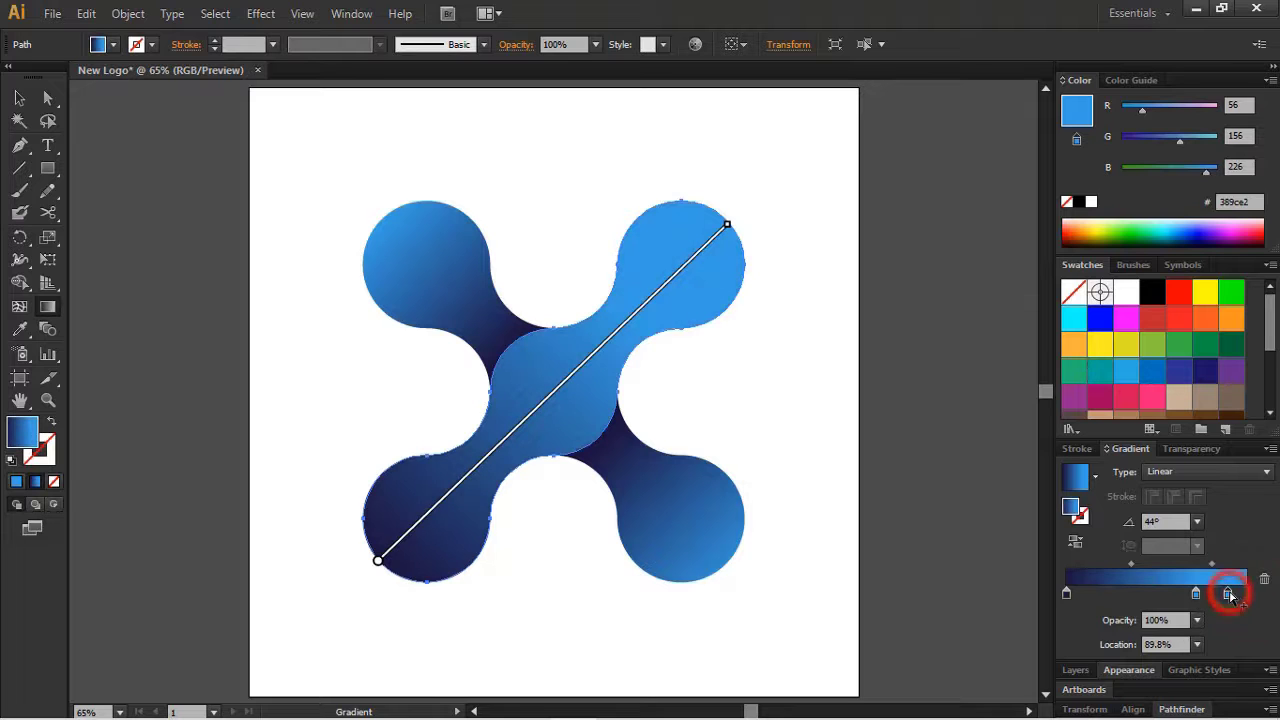
{"action": "double_click", "coordinate": [1229, 594]}
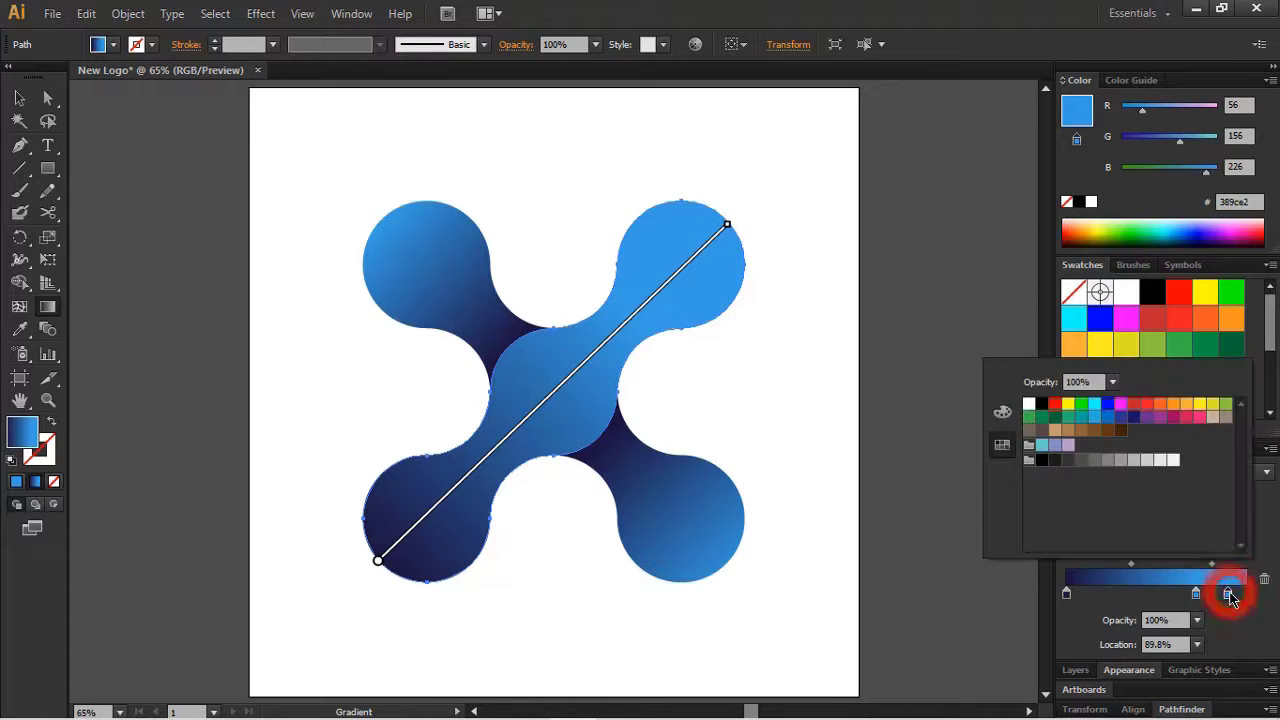
{"action": "left_click", "coordinate": [1029, 406]}
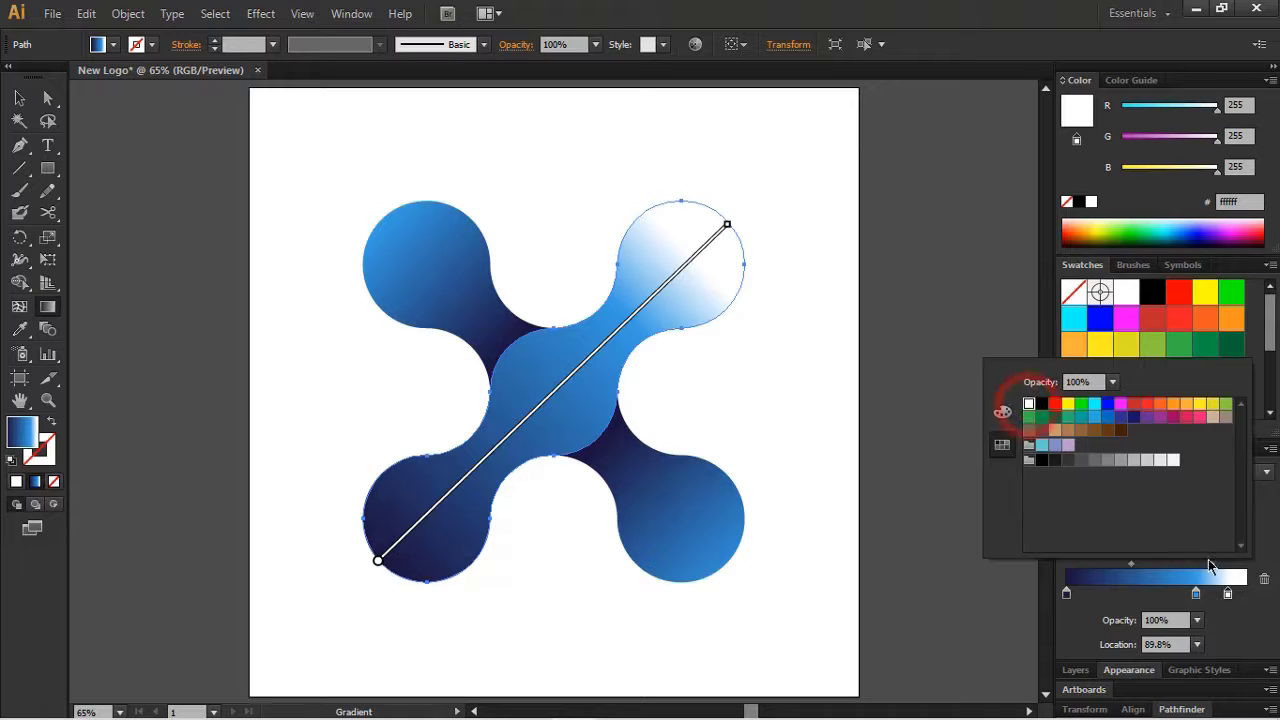
{"action": "left_click_drag", "start_coordinate": [1229, 595], "coordinate": [1249, 600]}
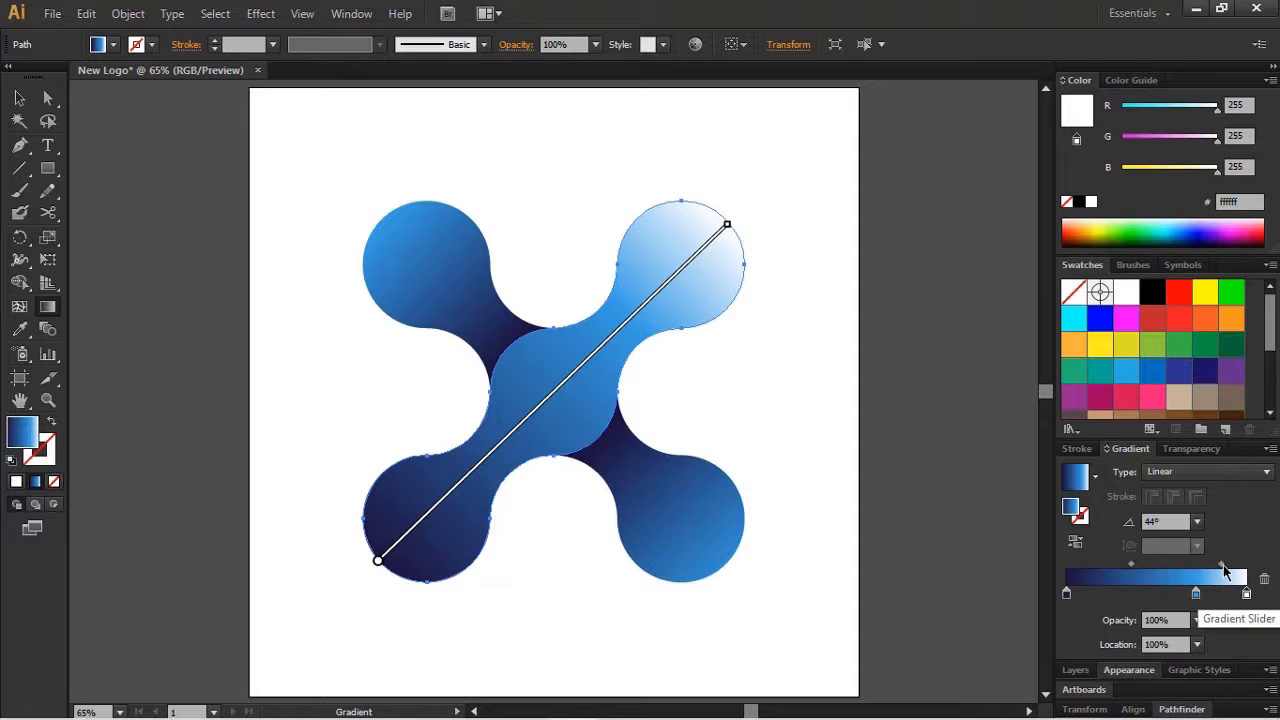
Step: Set the diagonal shape's gradient midpoints to 60.91% between blue and white and 42.2% between navy and blue
{"action": "left_click_drag", "start_coordinate": [1221, 565], "coordinate": [1230, 570]}
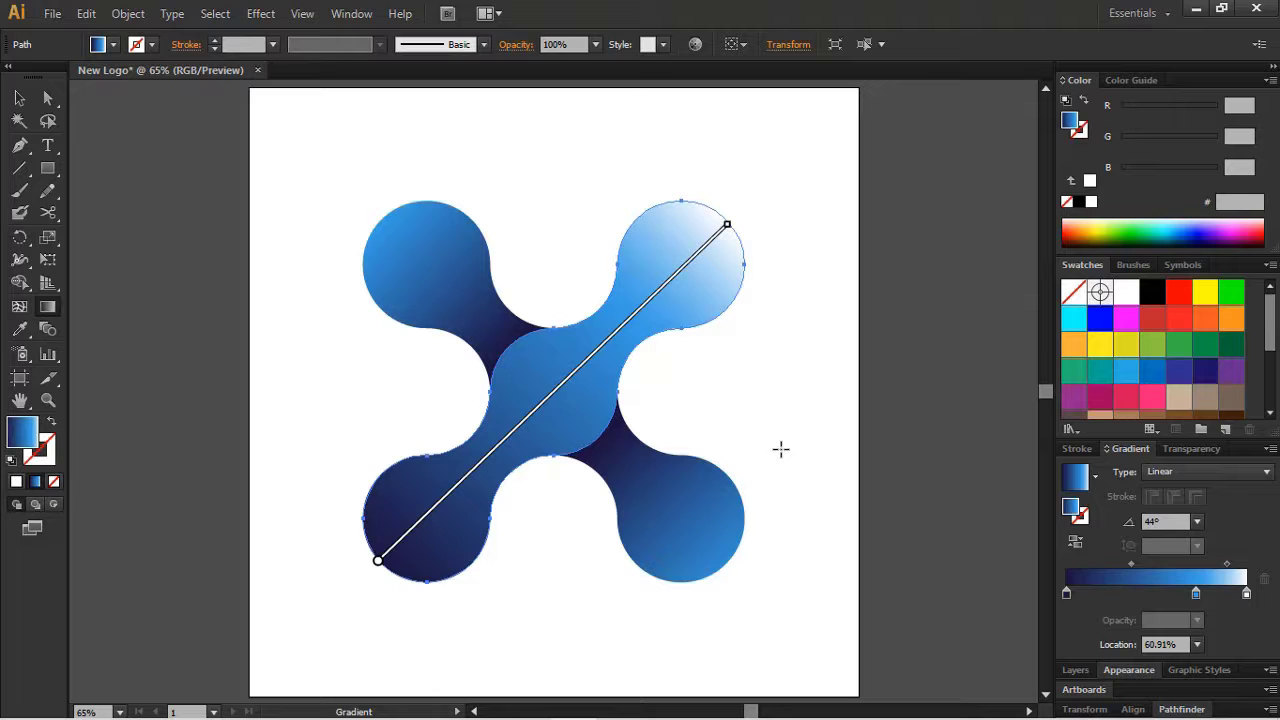
{"action": "key", "text": "v"}
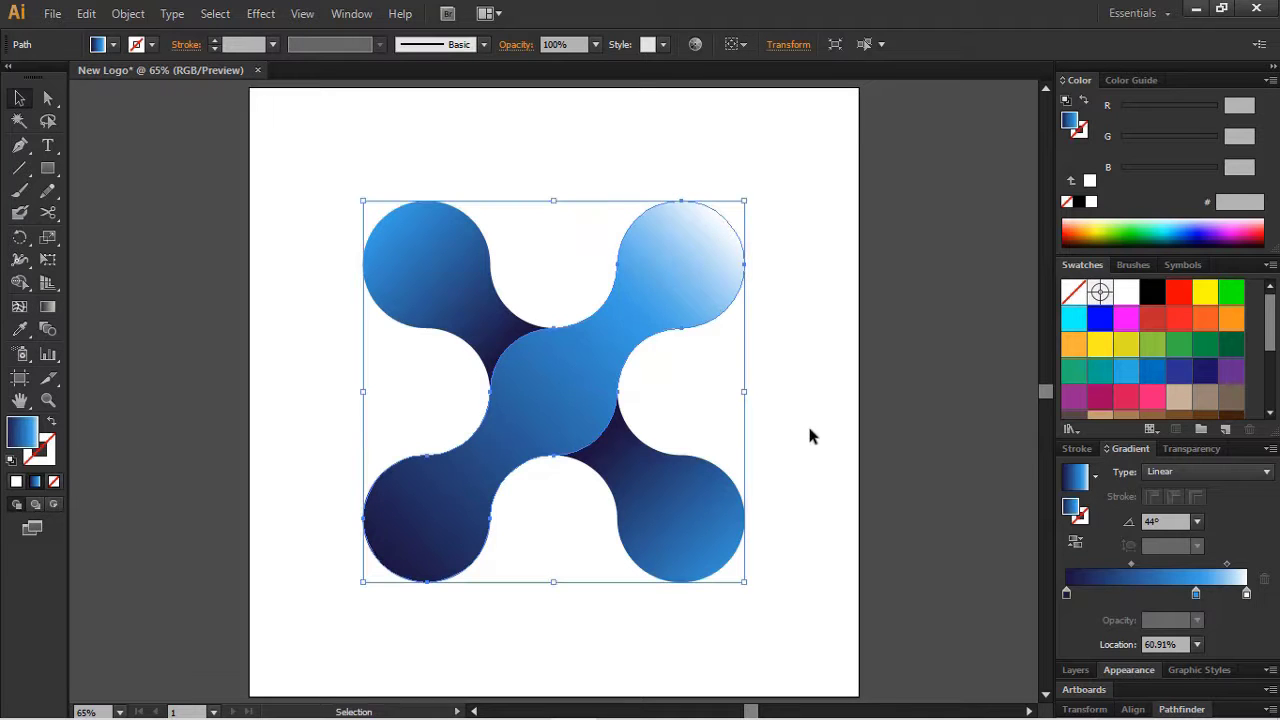
{"action": "left_click", "coordinate": [810, 430]}
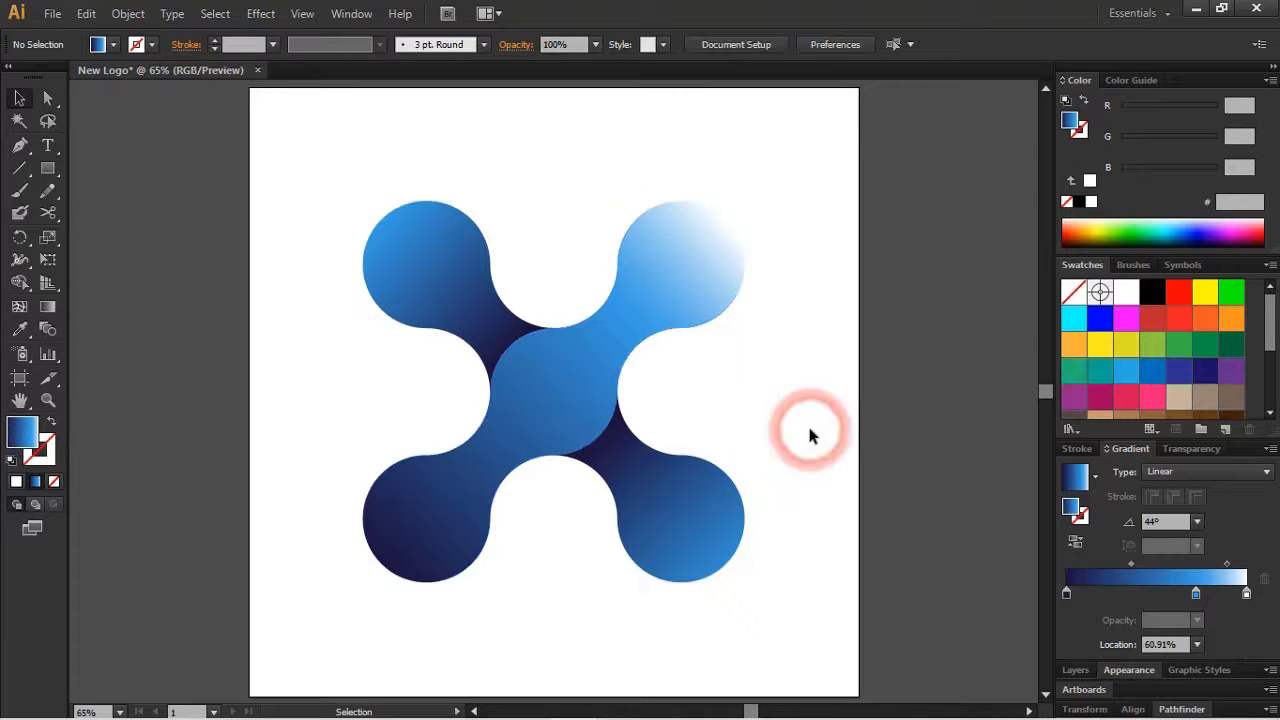
{"action": "left_click", "coordinate": [429, 521]}
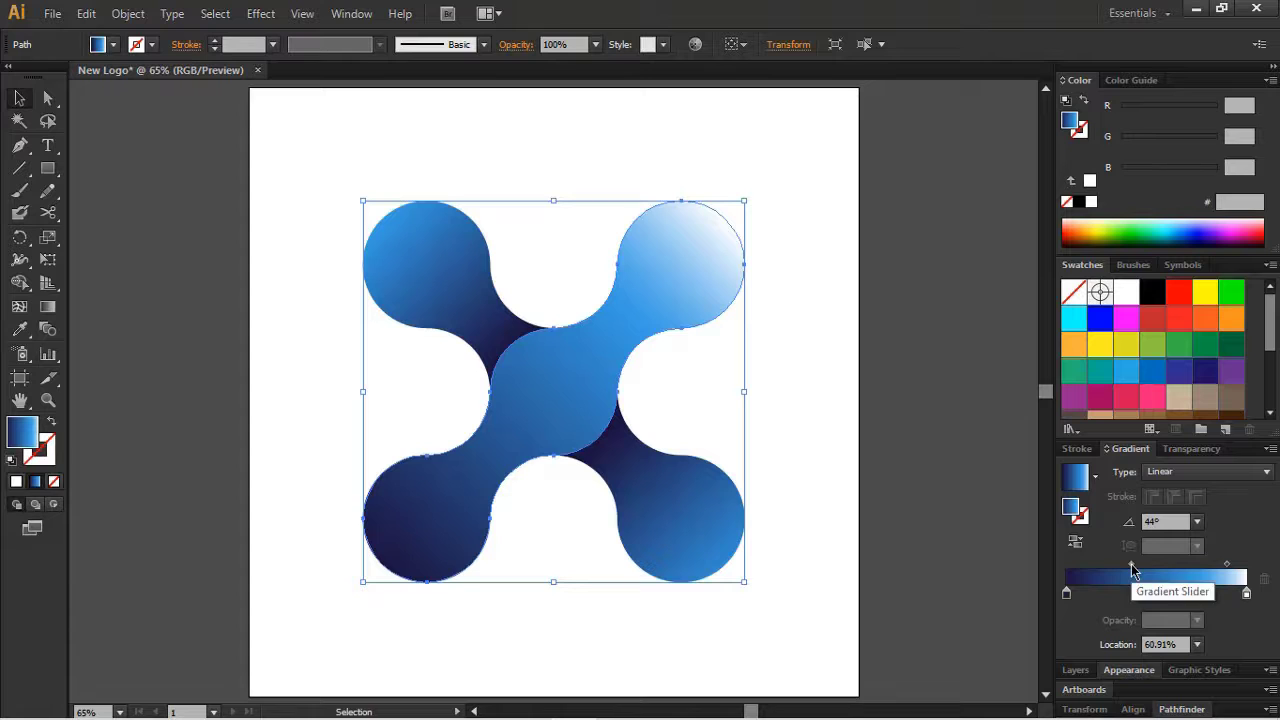
{"action": "left_click_drag", "start_coordinate": [1131, 564], "coordinate": [1122, 564]}
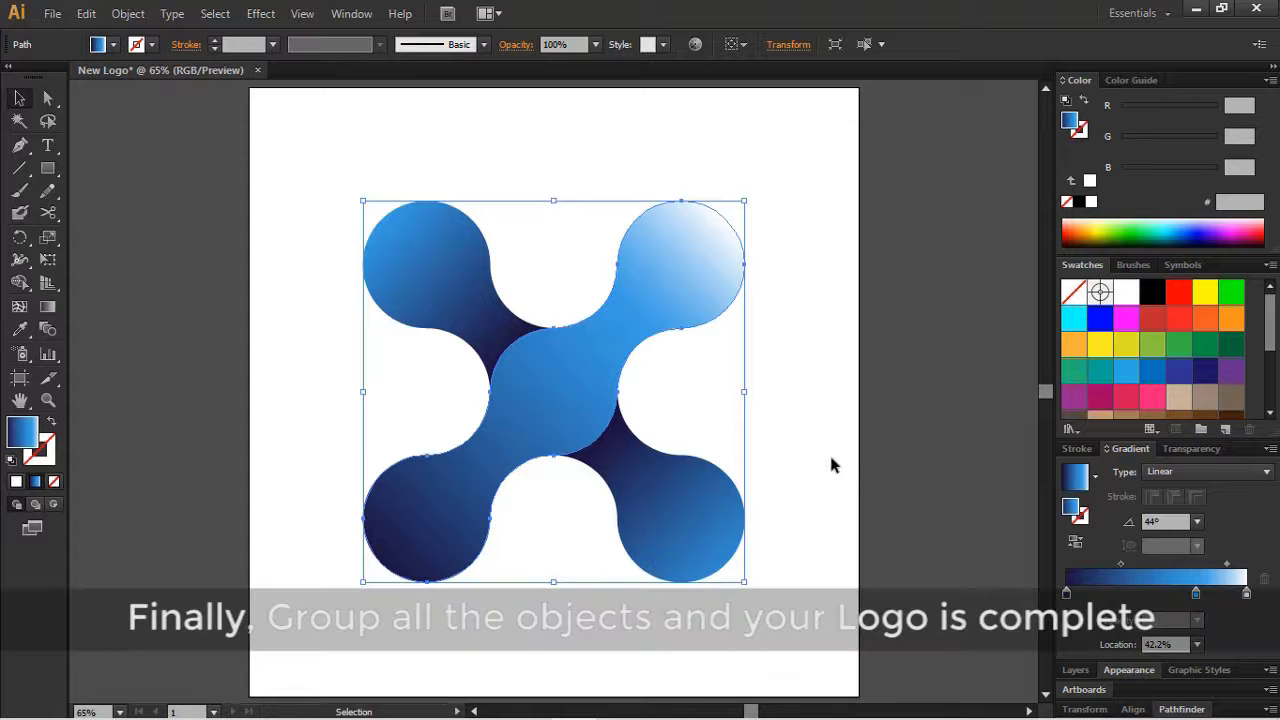
Step: Group all the logo shapes together and clear the selection
{"action": "key", "text": "ctrl+a"}
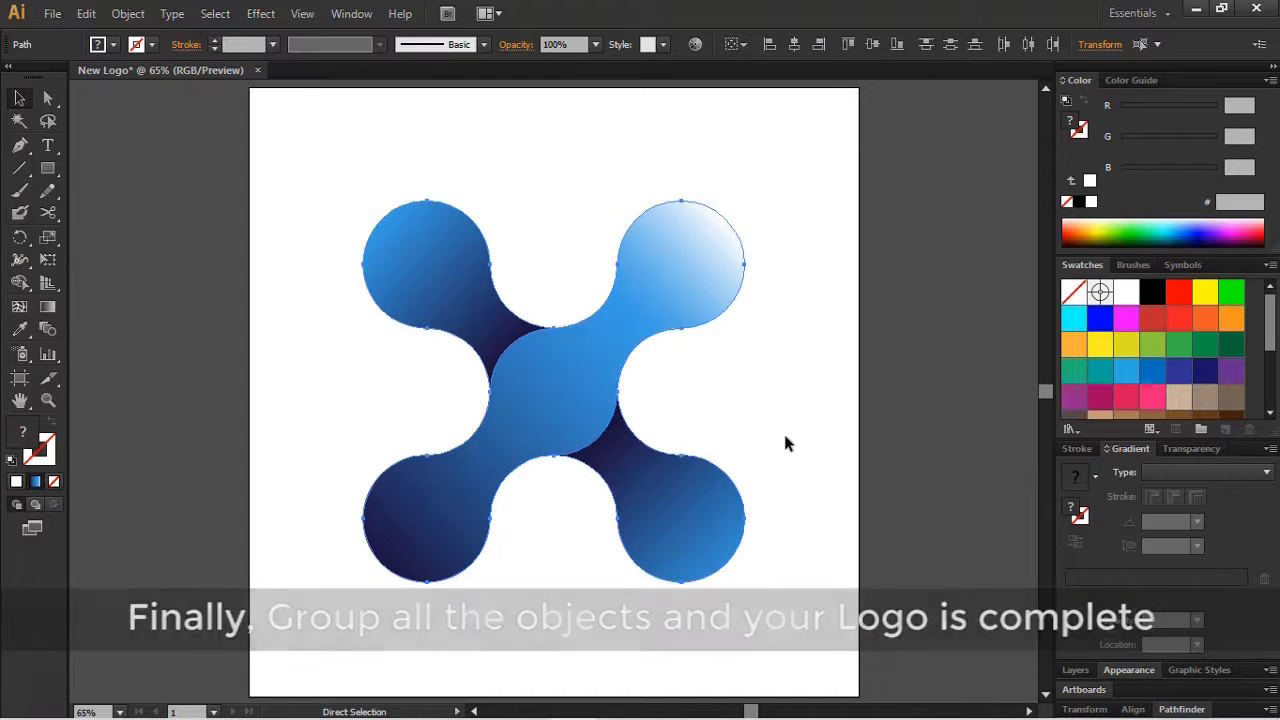
{"action": "key", "text": "ctrl+g"}
{"action": "left_click", "coordinate": [846, 400]}
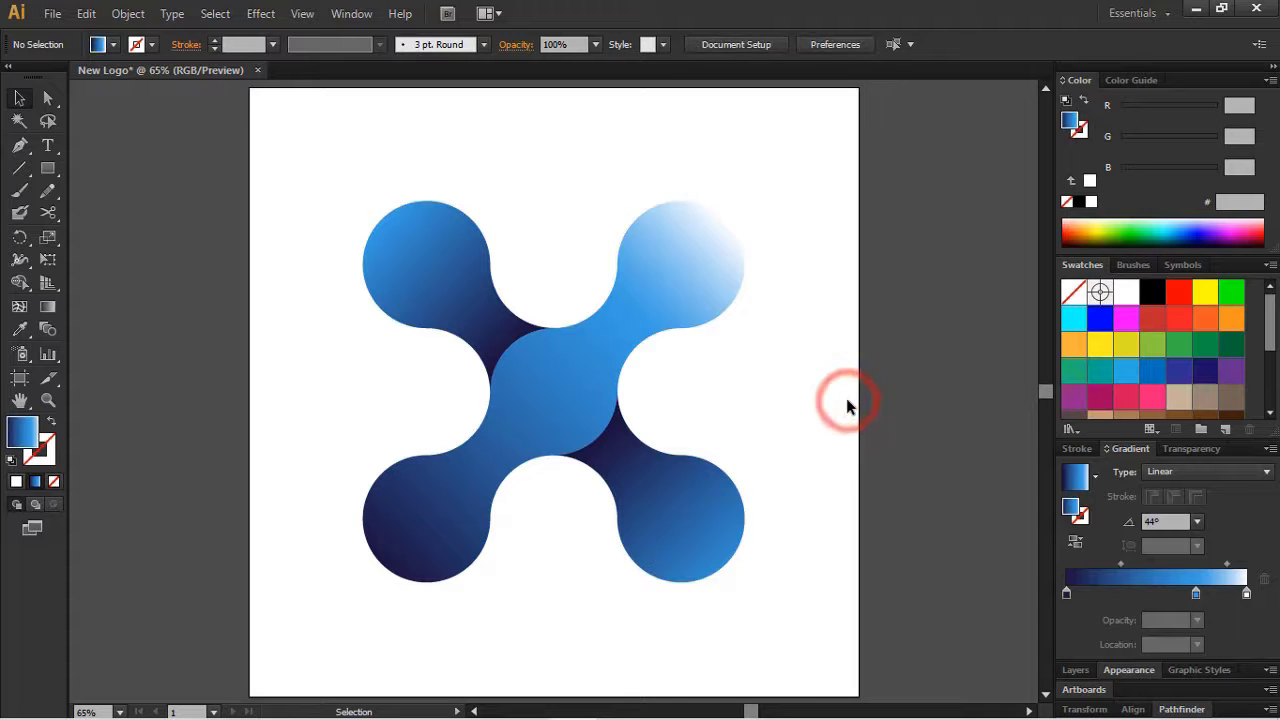